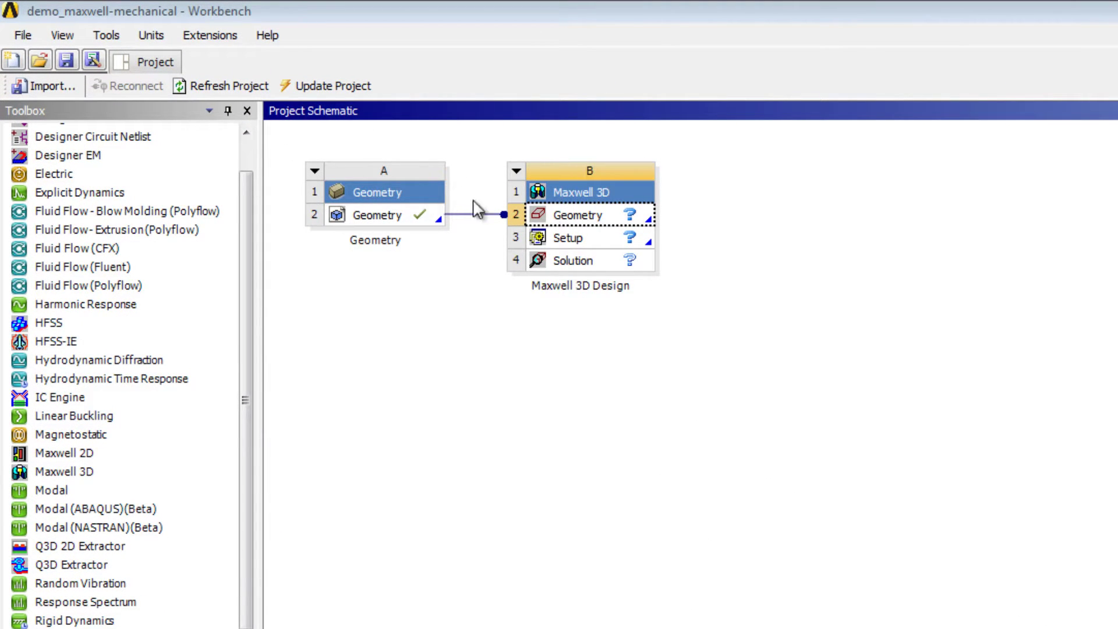
- Open the B2 Geometry in Maxwell and zoom out to show bounding_box and bus1–bus3
{"action": "left_click", "coordinate": [591, 216]}
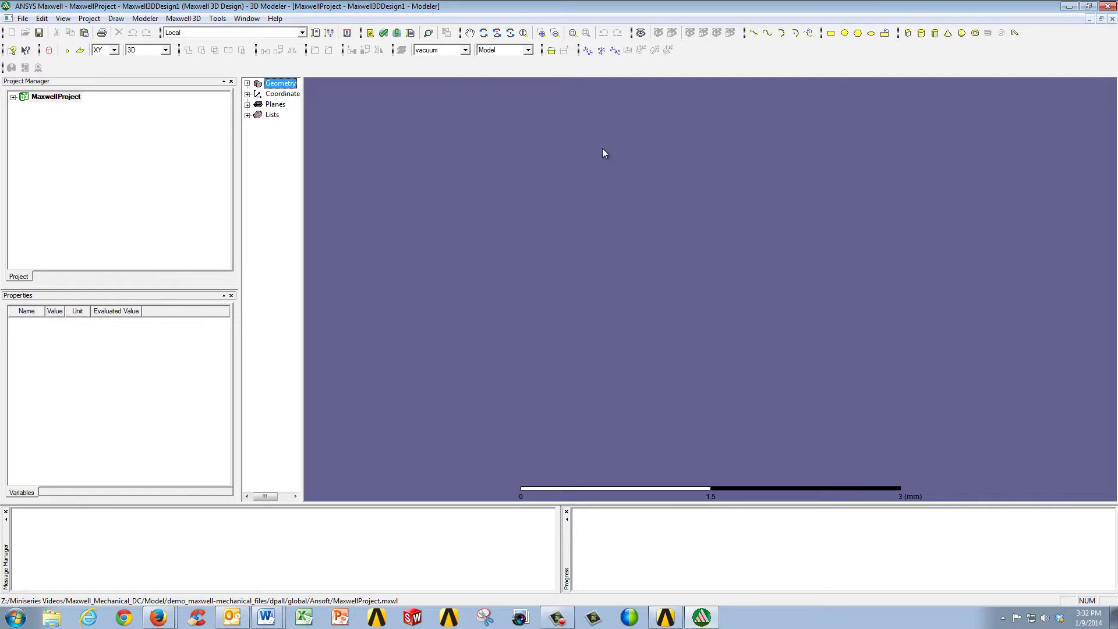
{"action": "scroll", "coordinate": [595, 163], "scroll_direction": "down", "scroll_amount": 10}
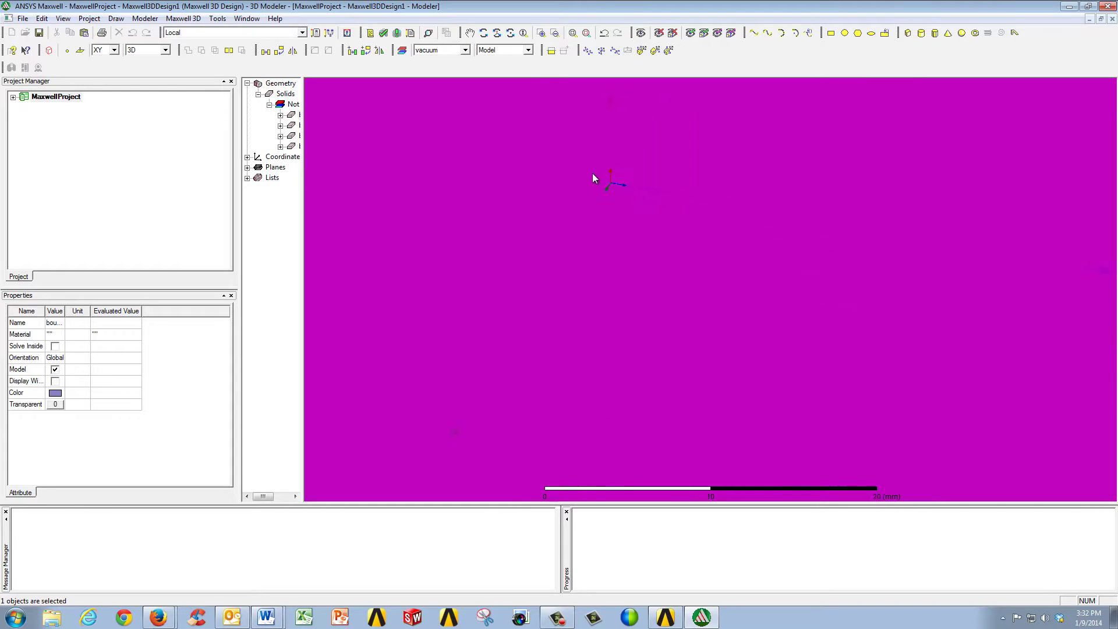
{"action": "scroll", "coordinate": [606, 163], "scroll_direction": "down", "scroll_amount": 8}
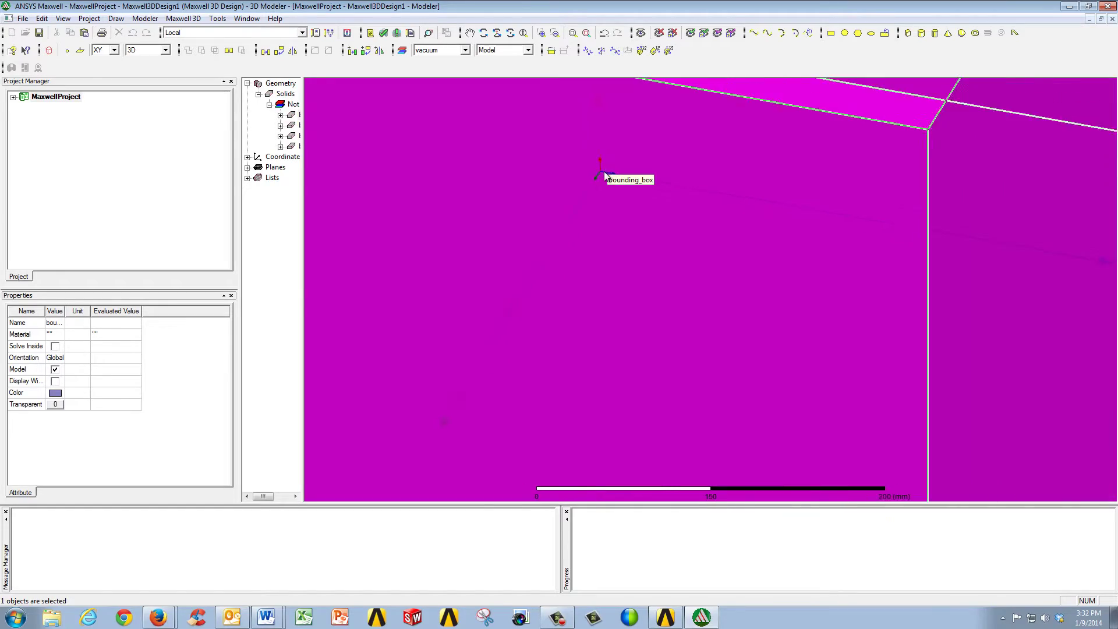
{"action": "left_click", "coordinate": [935, 277]}
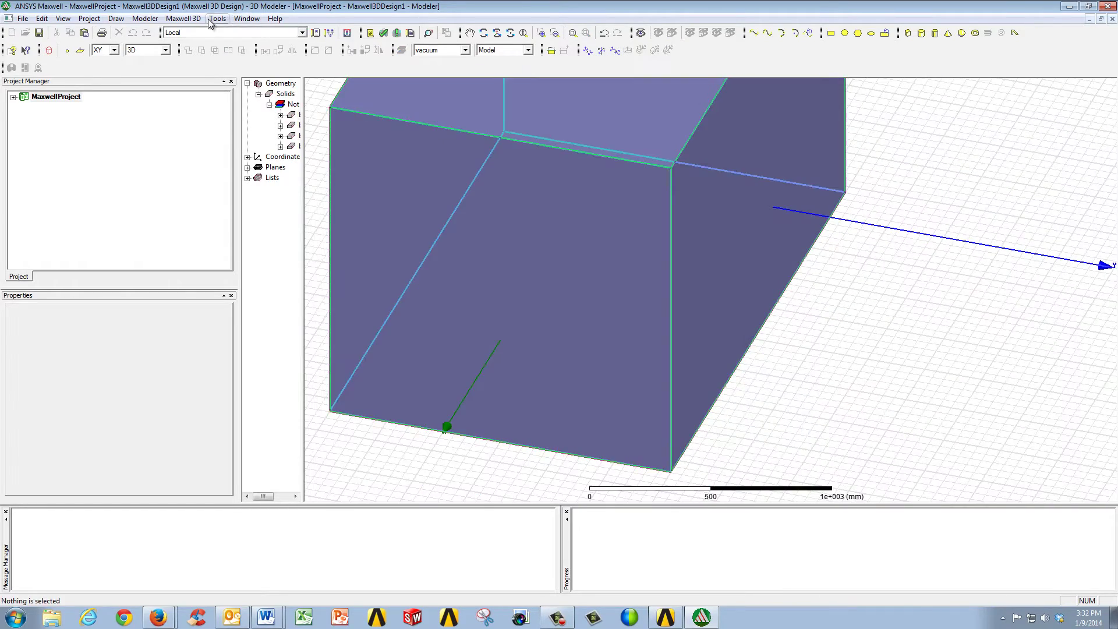
- Check the Modeler > Export file formats, cancel the export, and widen the history tree pane
{"action": "left_click", "coordinate": [145, 18]}
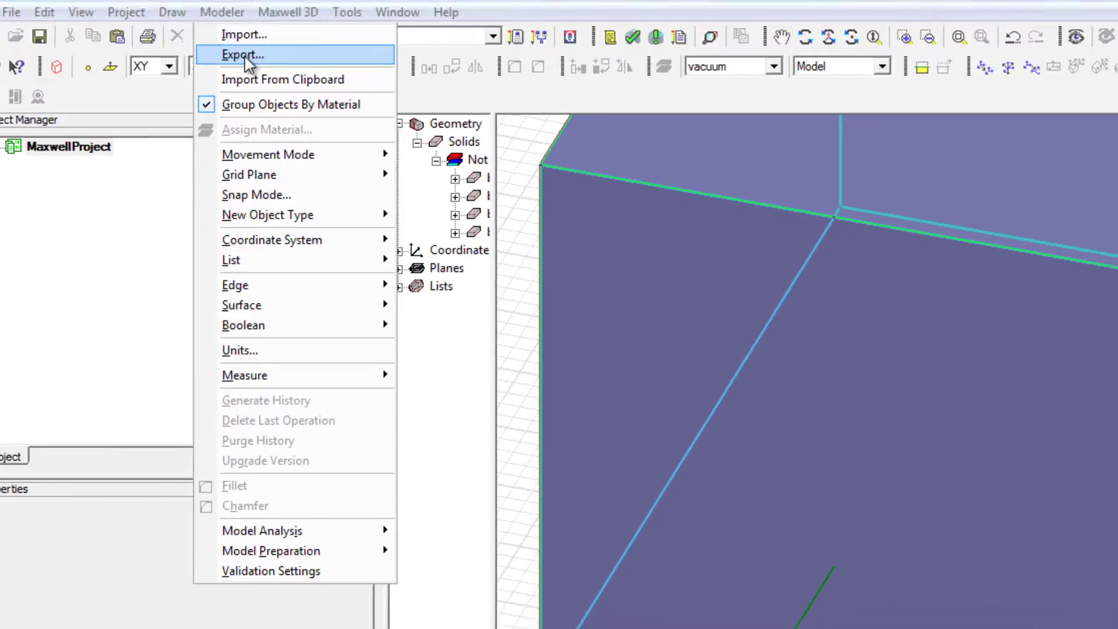
{"action": "left_click", "coordinate": [271, 75]}
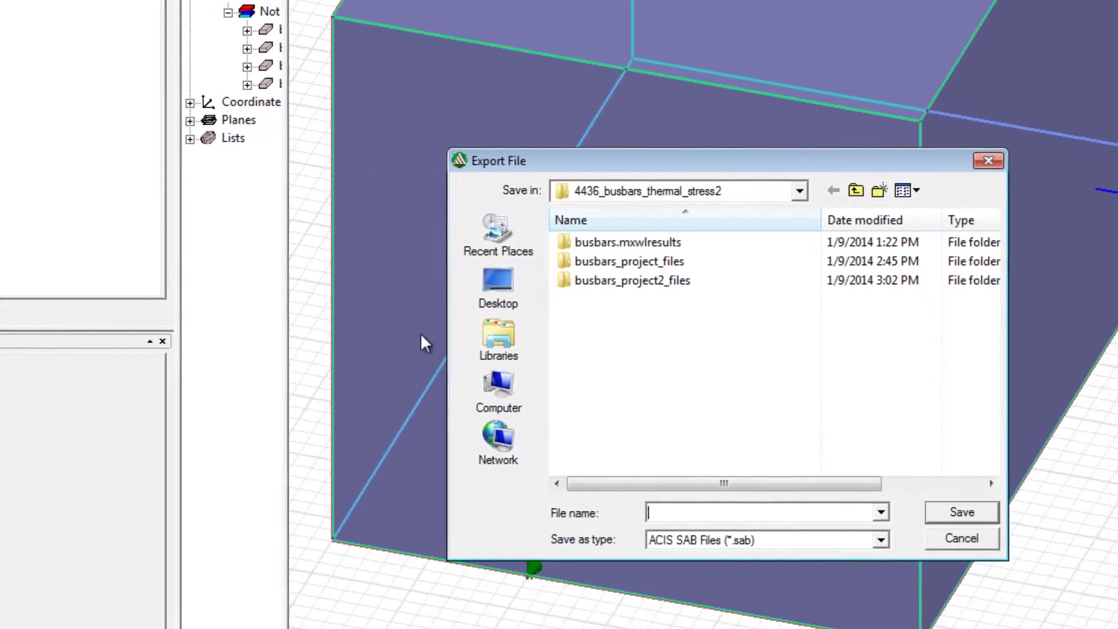
{"action": "left_click", "coordinate": [515, 411]}
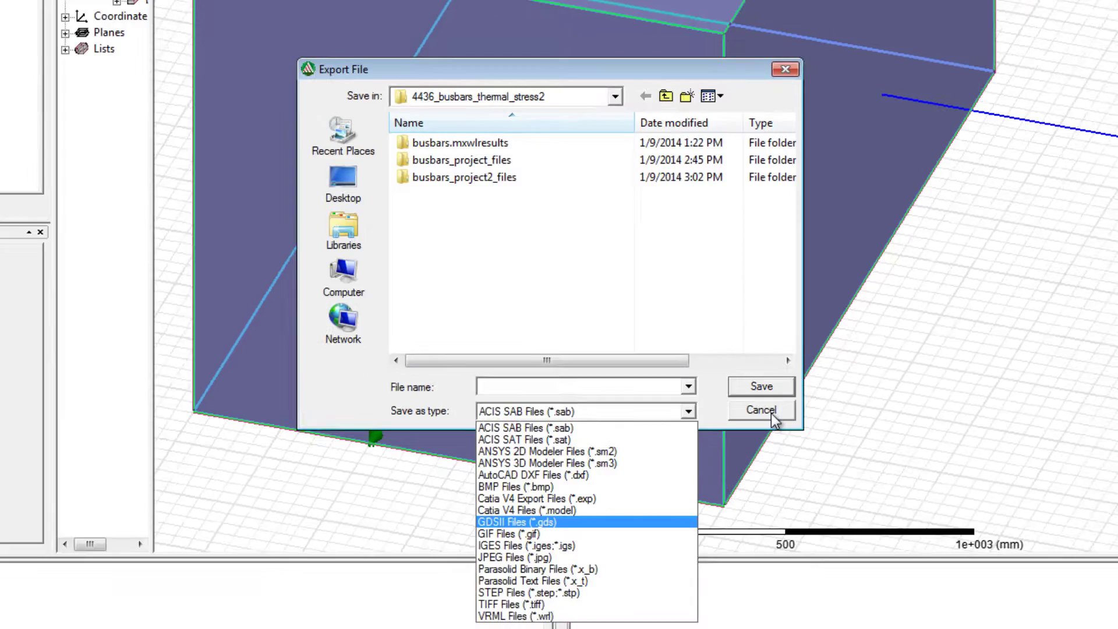
{"action": "left_click", "coordinate": [792, 415]}
{"action": "left_click", "coordinate": [720, 410]}
{"action": "left_click_drag", "start_coordinate": [304, 182], "coordinate": [425, 182]}
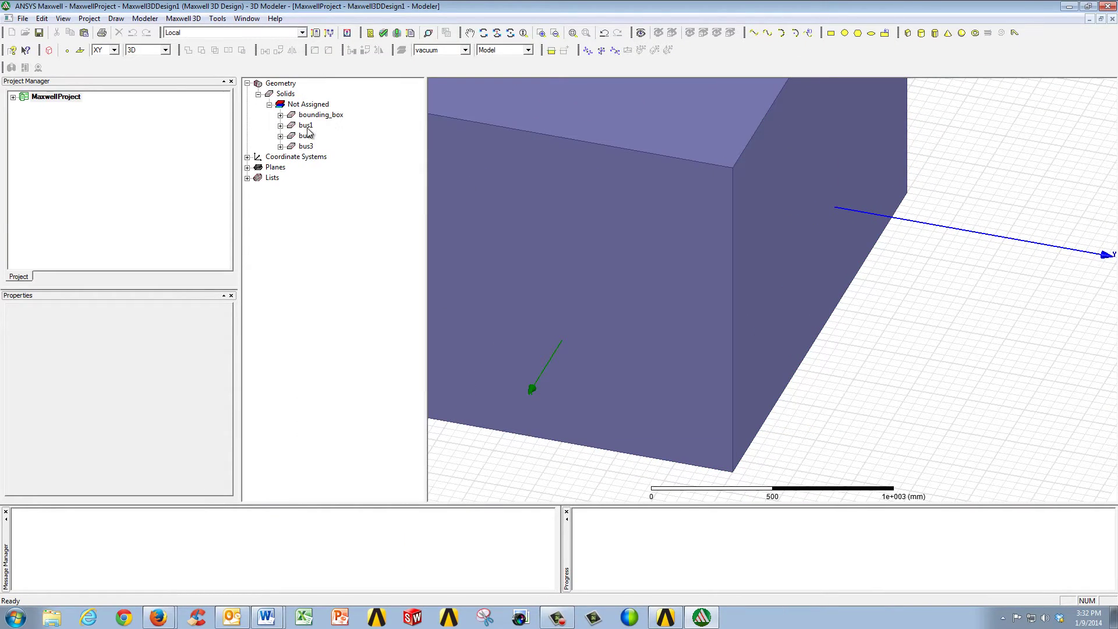
{"action": "left_click", "coordinate": [306, 127]}
{"action": "left_click", "coordinate": [307, 136], "text": "ctrl"}
{"action": "left_click", "coordinate": [306, 146], "text": "ctrl"}
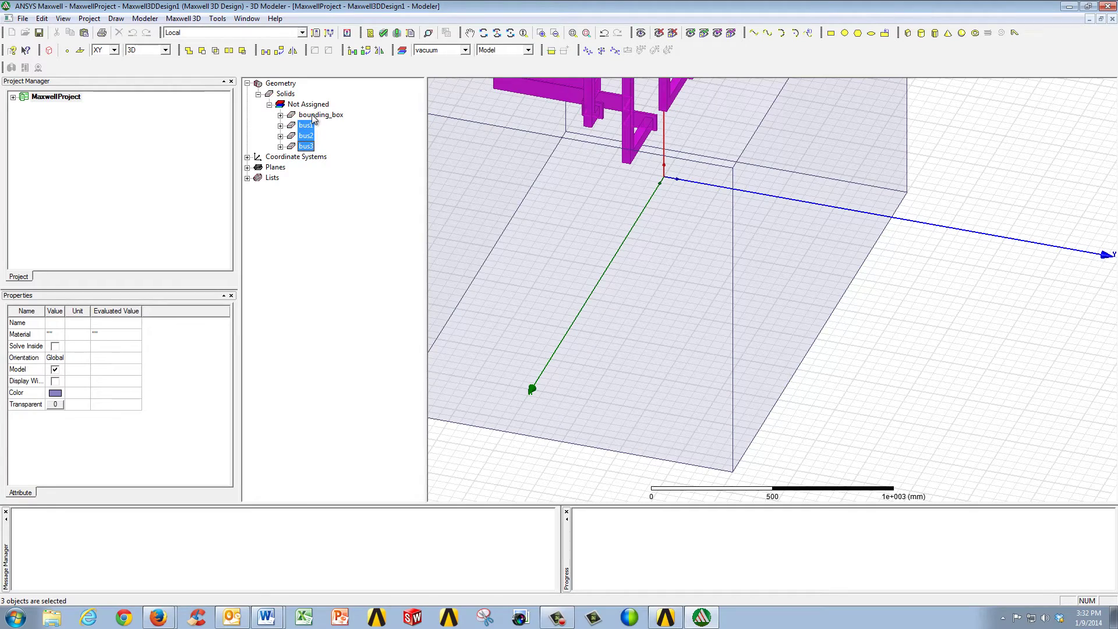
{"action": "left_click", "coordinate": [313, 118]}
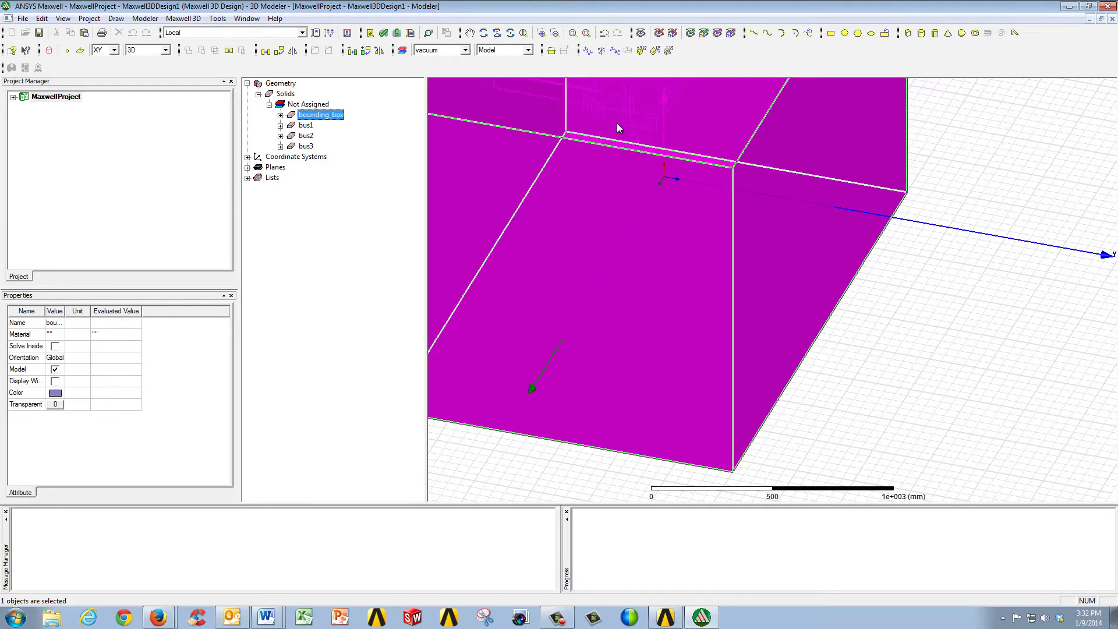
{"action": "scroll", "coordinate": [668, 162], "scroll_direction": "down", "scroll_amount": 5}
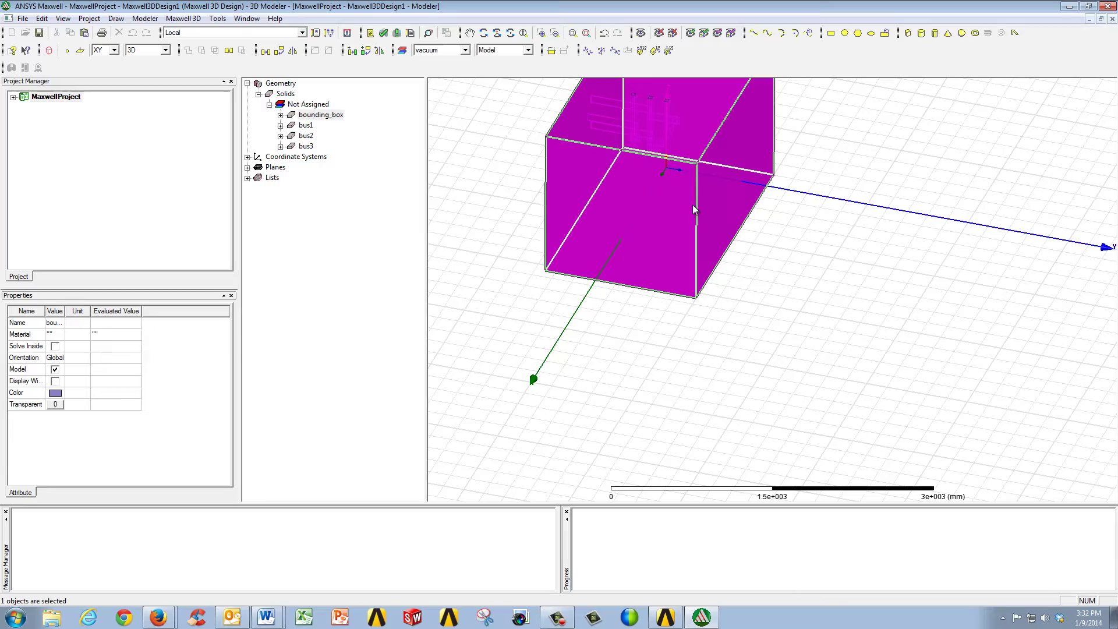
{"action": "left_click_drag", "start_coordinate": [700, 204], "coordinate": [781, 225], "text": "alt"}
{"action": "left_click", "coordinate": [781, 225]}
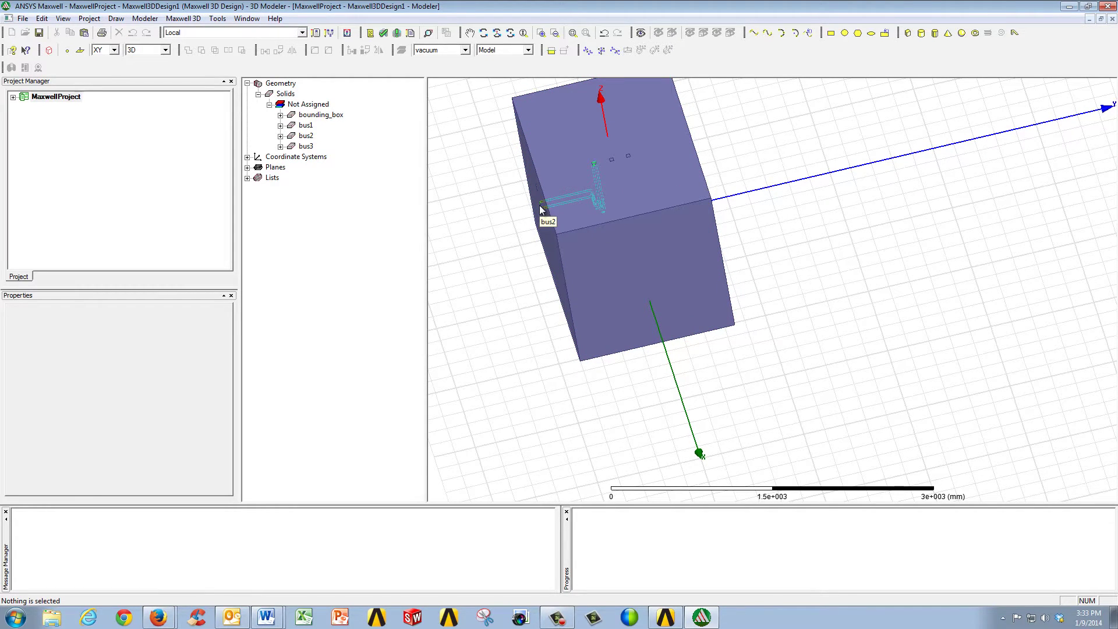
{"action": "scroll", "coordinate": [579, 131], "scroll_direction": "up", "scroll_amount": 5}
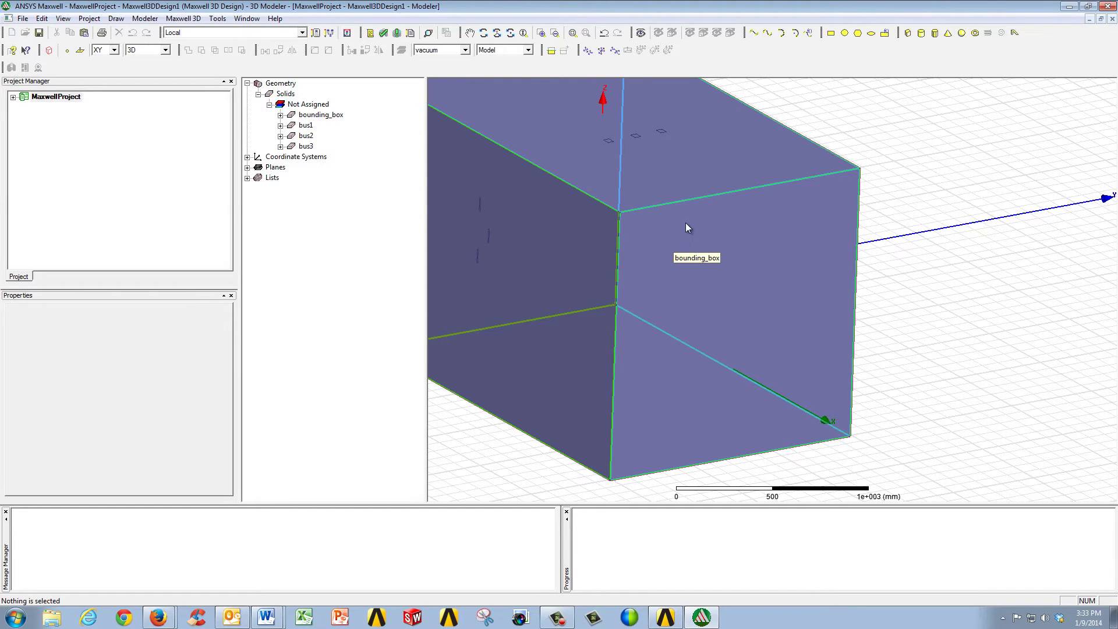
{"action": "left_click", "coordinate": [116, 19]}
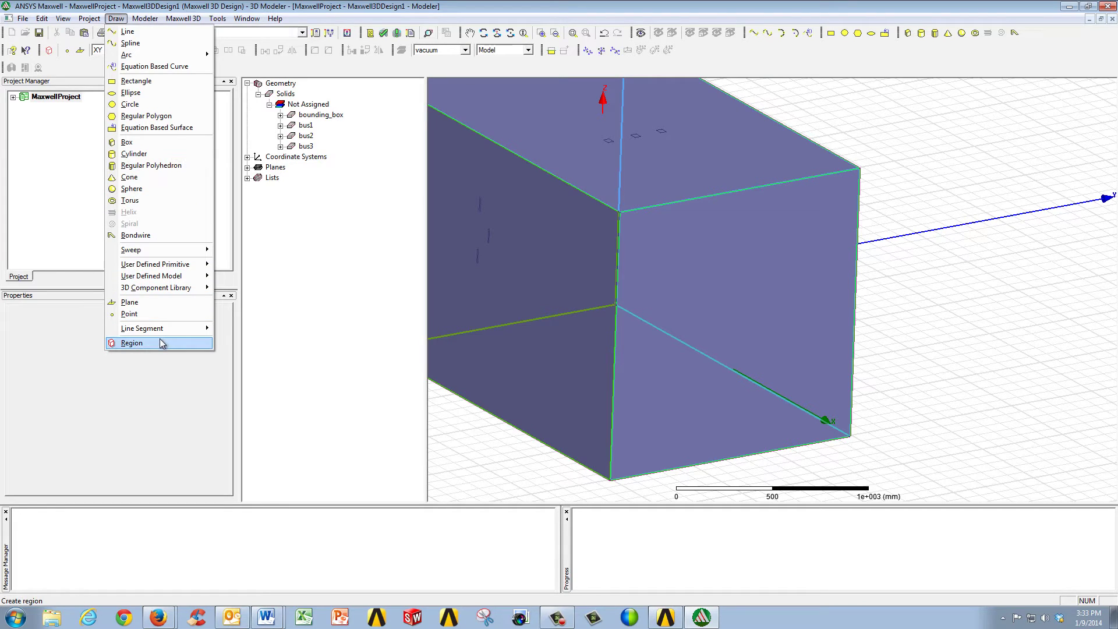
{"action": "left_click", "coordinate": [132, 343]}
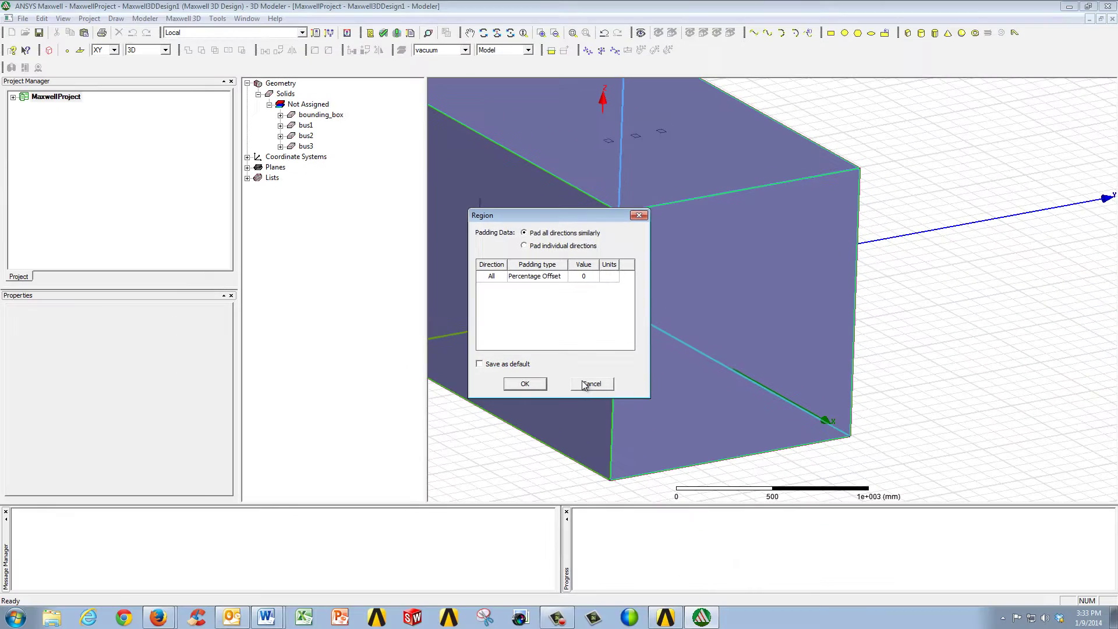
{"action": "left_click", "coordinate": [624, 466]}
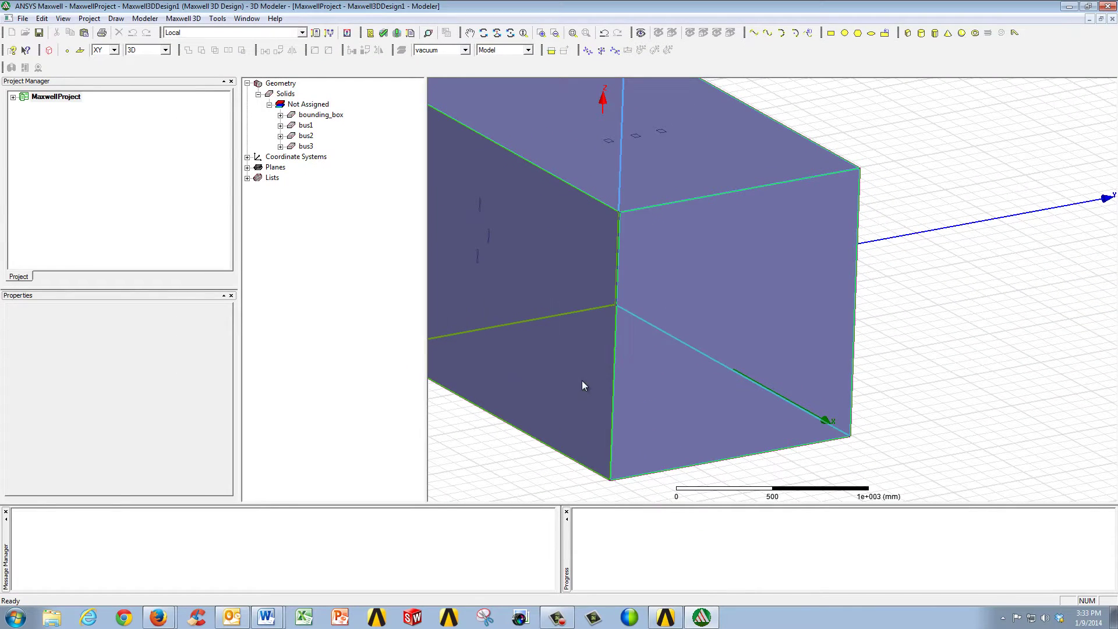
- Assign vacuum to bounding_box and hide it in the active view
{"action": "left_click", "coordinate": [313, 115]}
{"action": "right_click", "coordinate": [314, 116]}
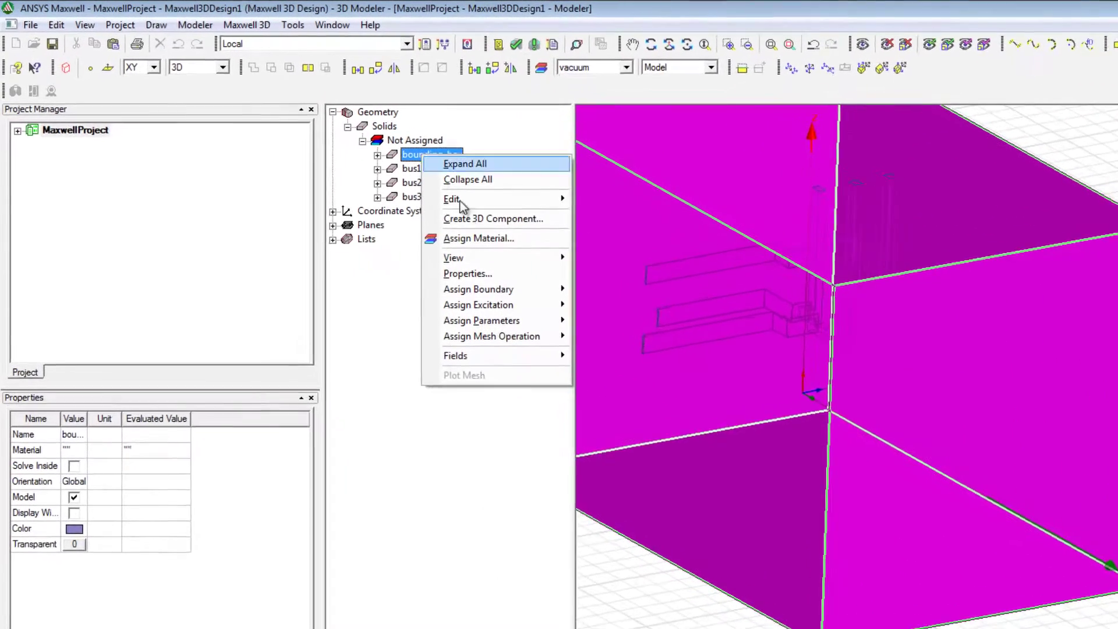
{"action": "left_click", "coordinate": [498, 248]}
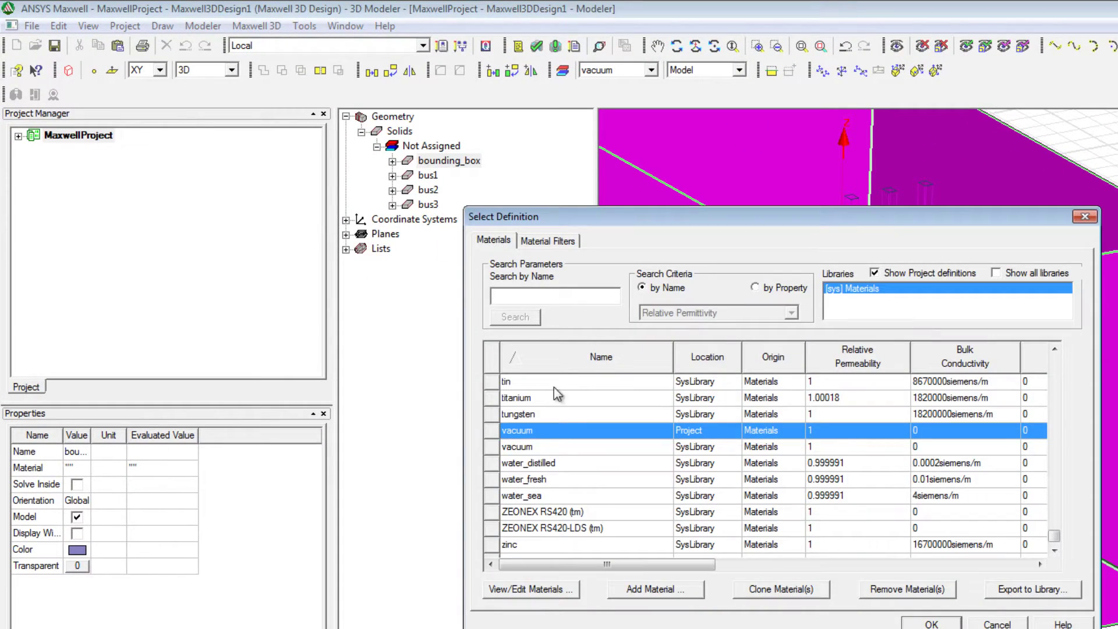
{"action": "left_click", "coordinate": [931, 623]}
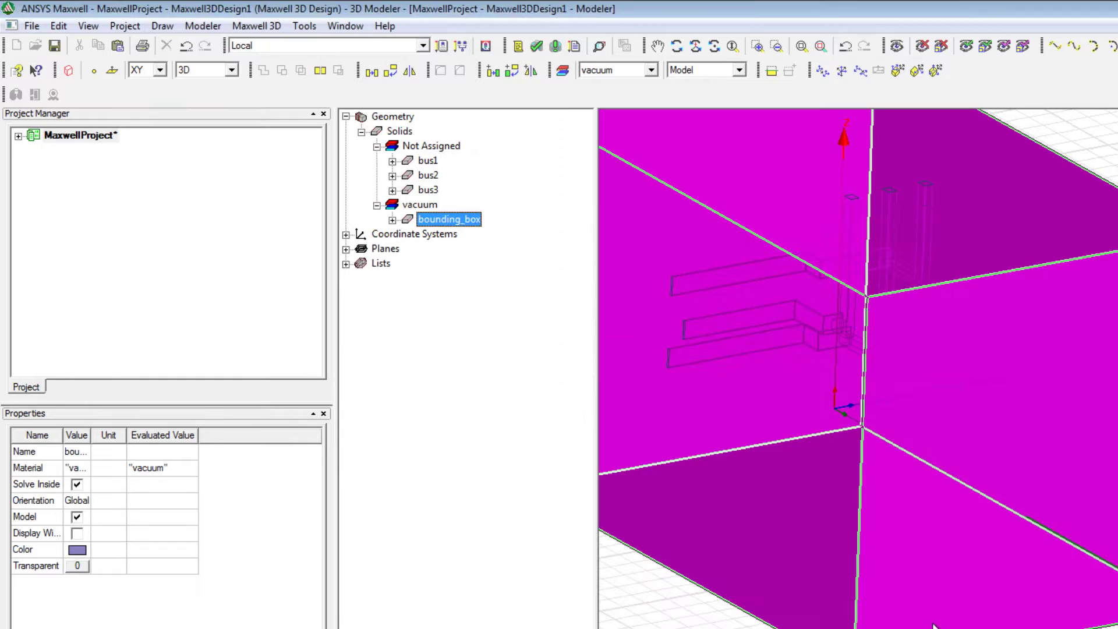
{"action": "right_click", "coordinate": [430, 221]}
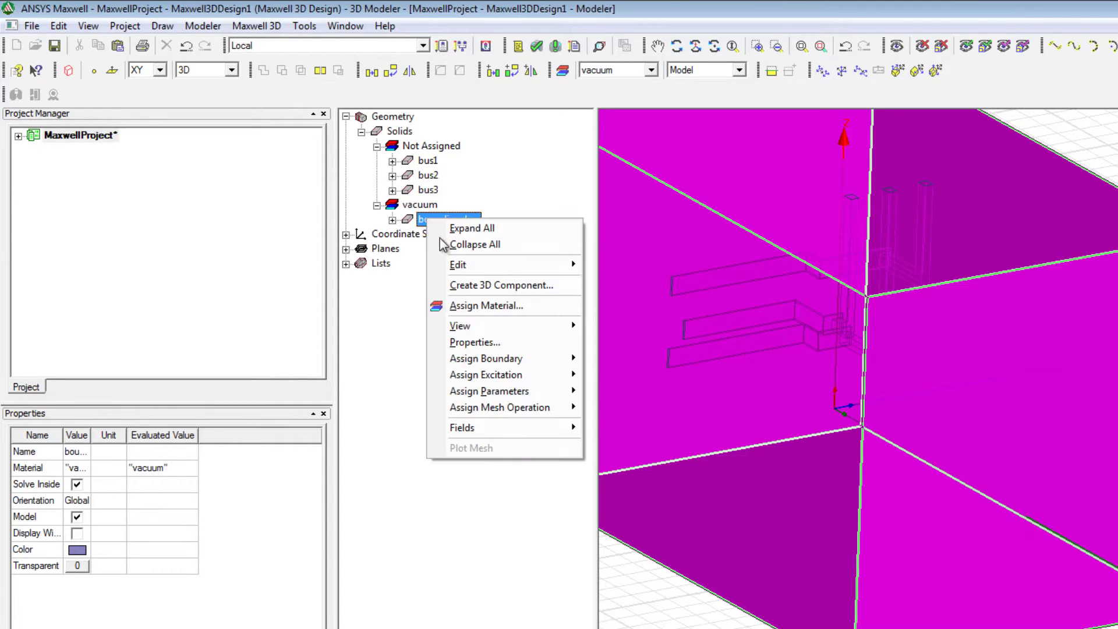
{"action": "mouse_move", "coordinate": [491, 324]}
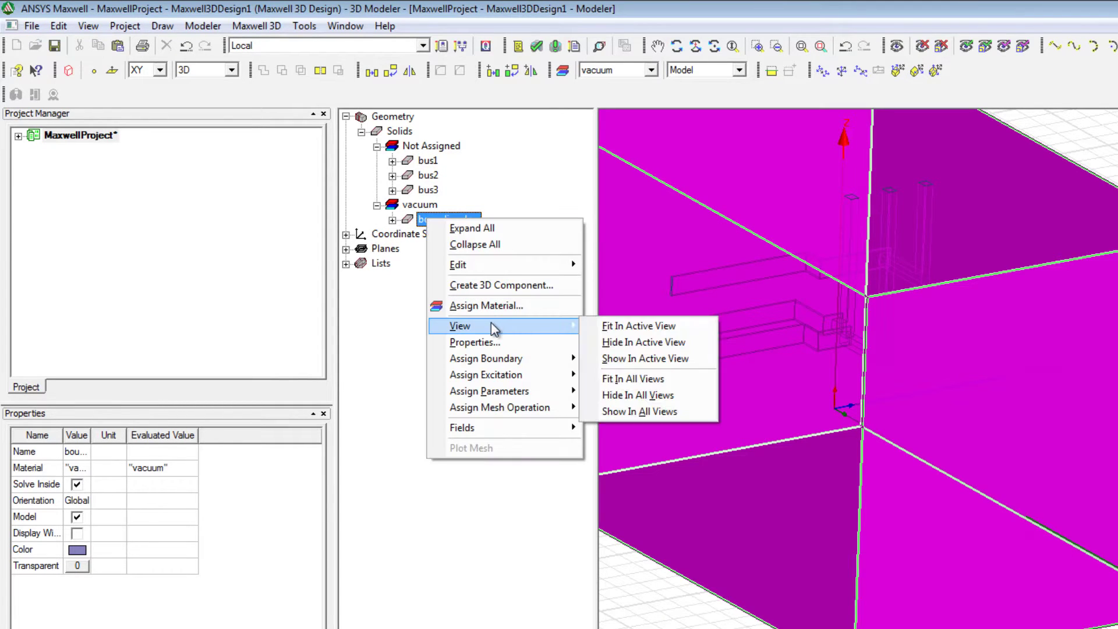
{"action": "left_click", "coordinate": [618, 343]}
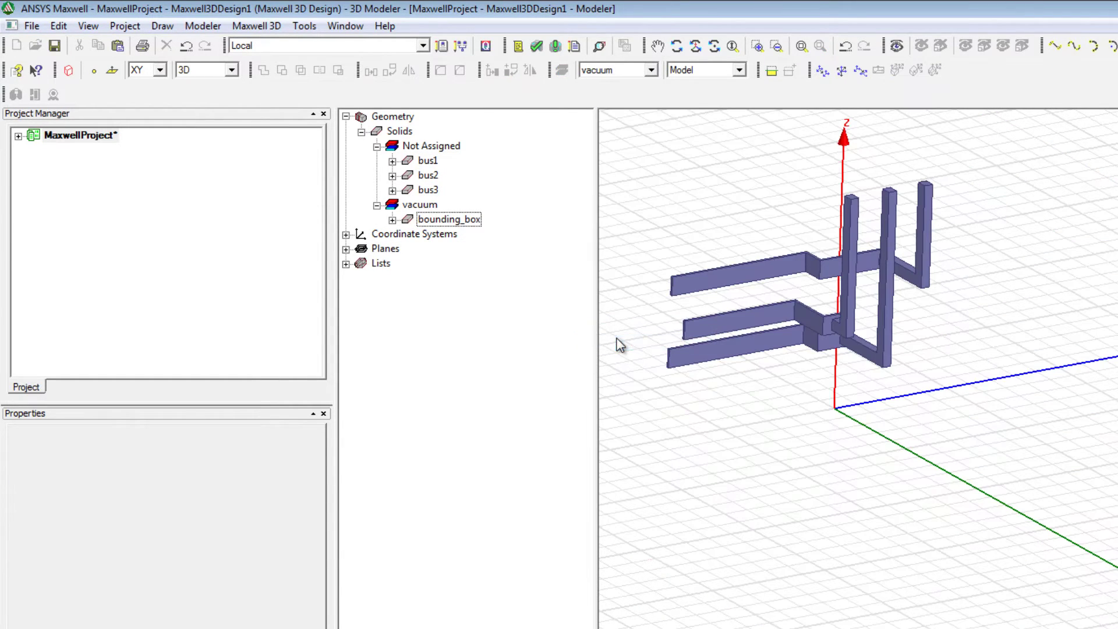
- Assign copper as the material of bus1, bus2 and bus3
{"action": "left_click", "coordinate": [427, 161]}
{"action": "left_click", "coordinate": [428, 190], "text": "shift"}
{"action": "right_click", "coordinate": [428, 190]}
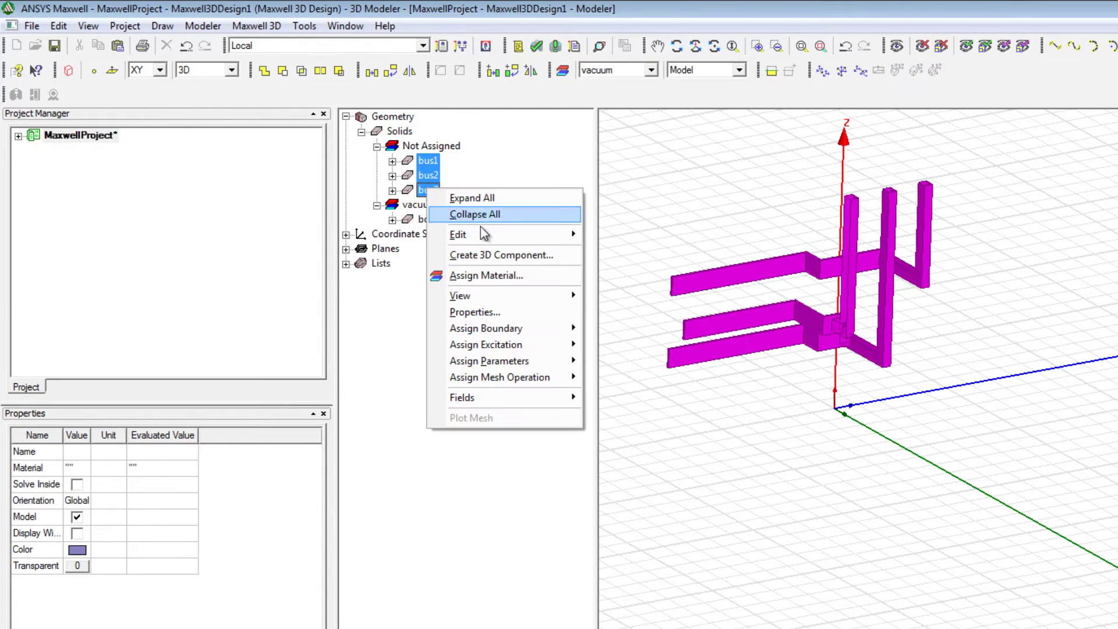
{"action": "left_click", "coordinate": [489, 276]}
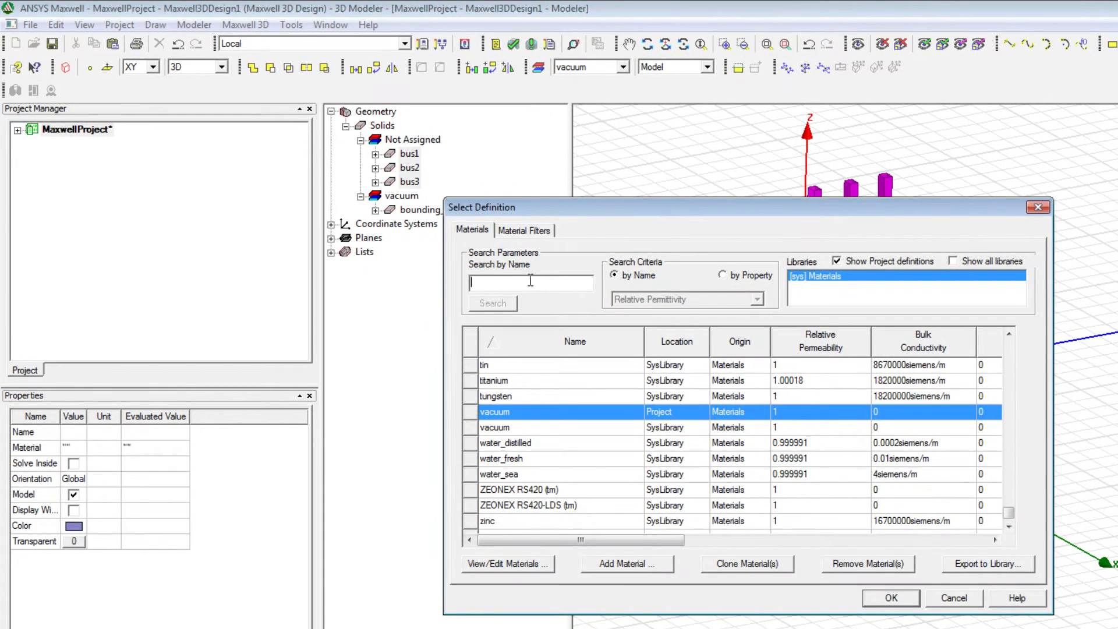
{"action": "type", "text": "copper"}
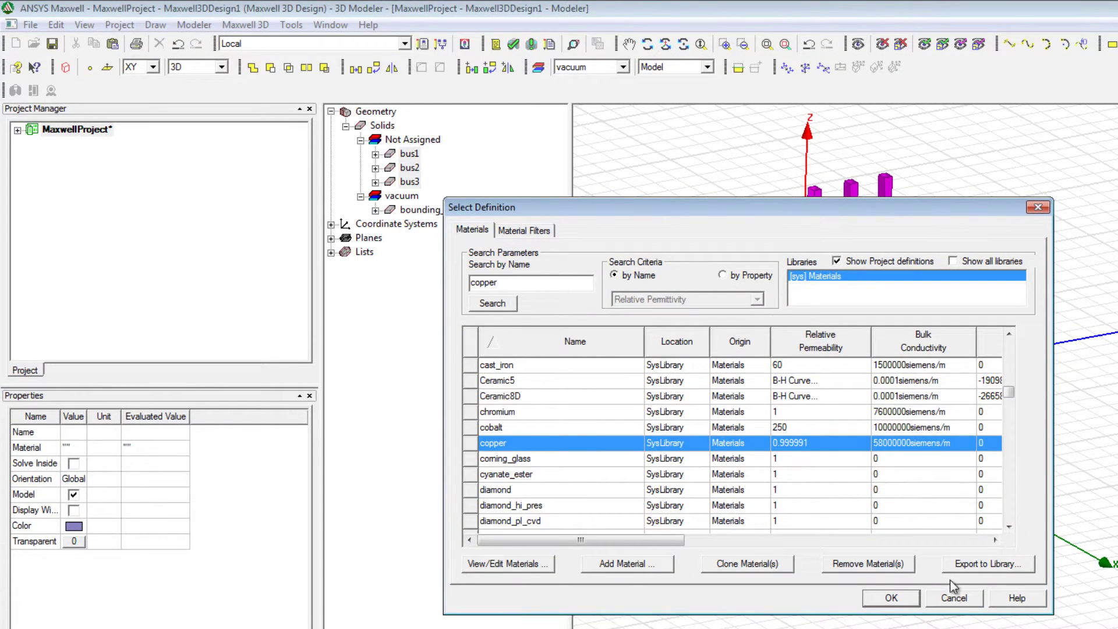
{"action": "left_click", "coordinate": [899, 600]}
{"action": "left_click", "coordinate": [757, 468]}
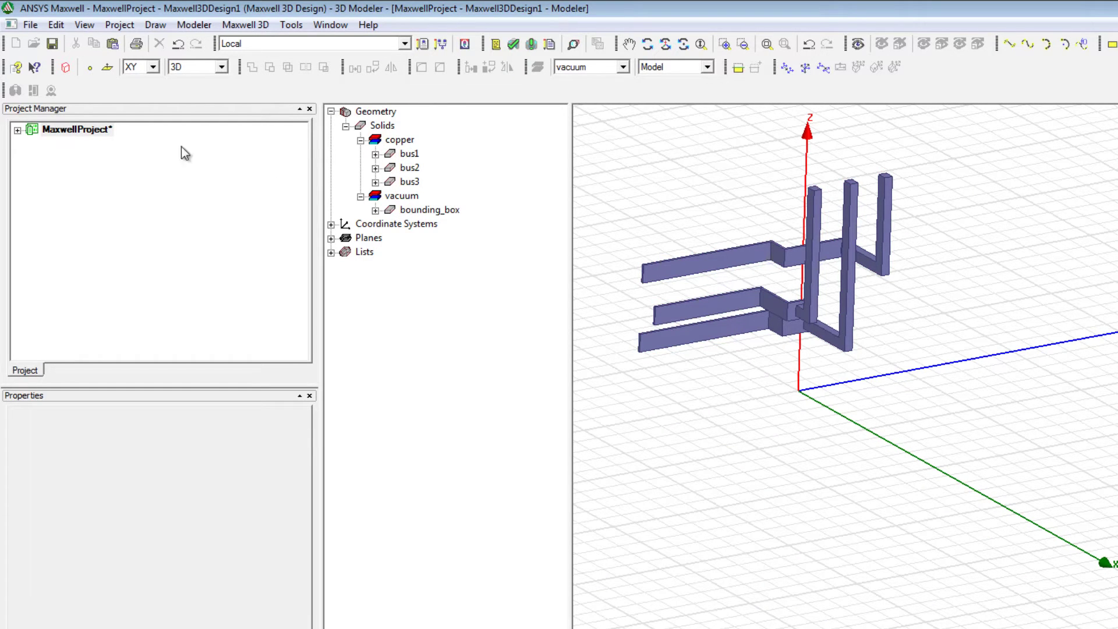
- Change Maxwell3DDesign1's solution type from Magnetostatic to Eddy Current
{"action": "left_click", "coordinate": [18, 131]}
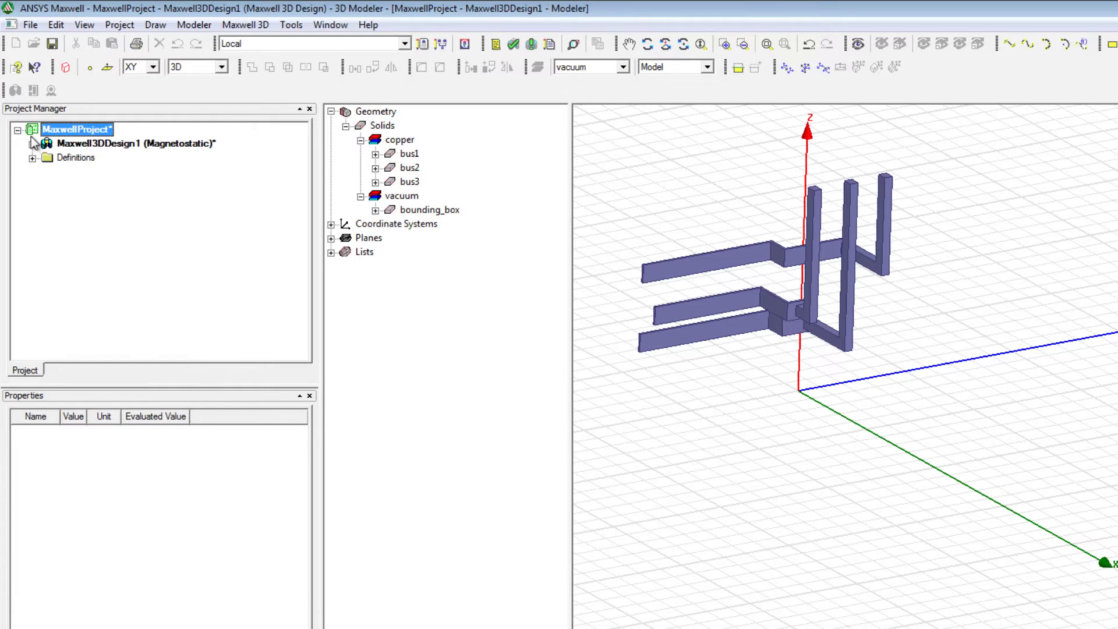
{"action": "right_click", "coordinate": [124, 146]}
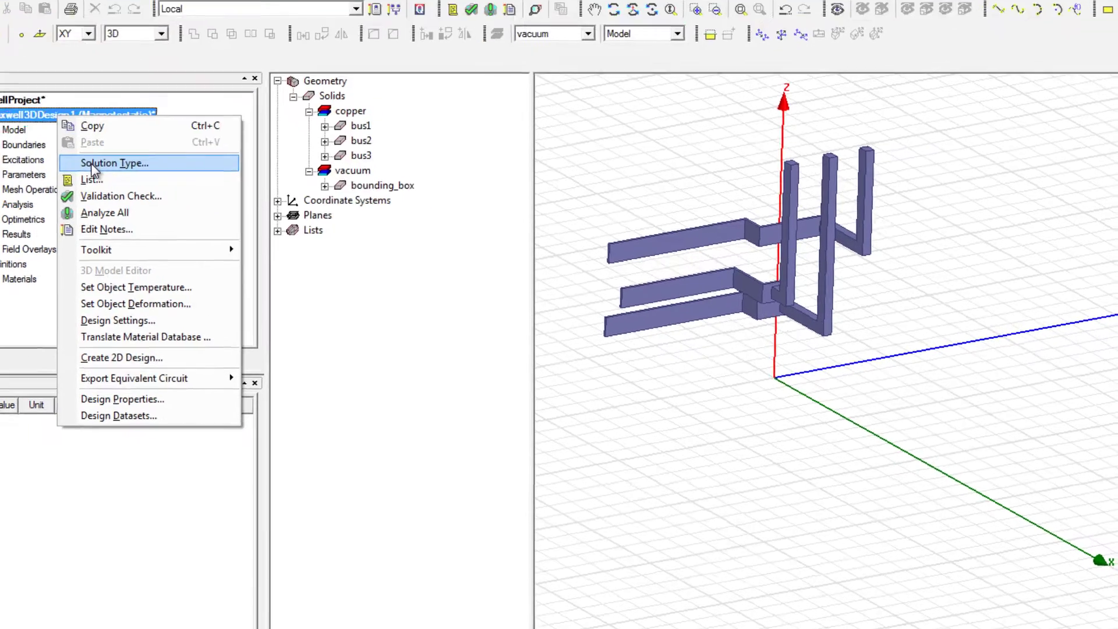
{"action": "left_click", "coordinate": [156, 190]}
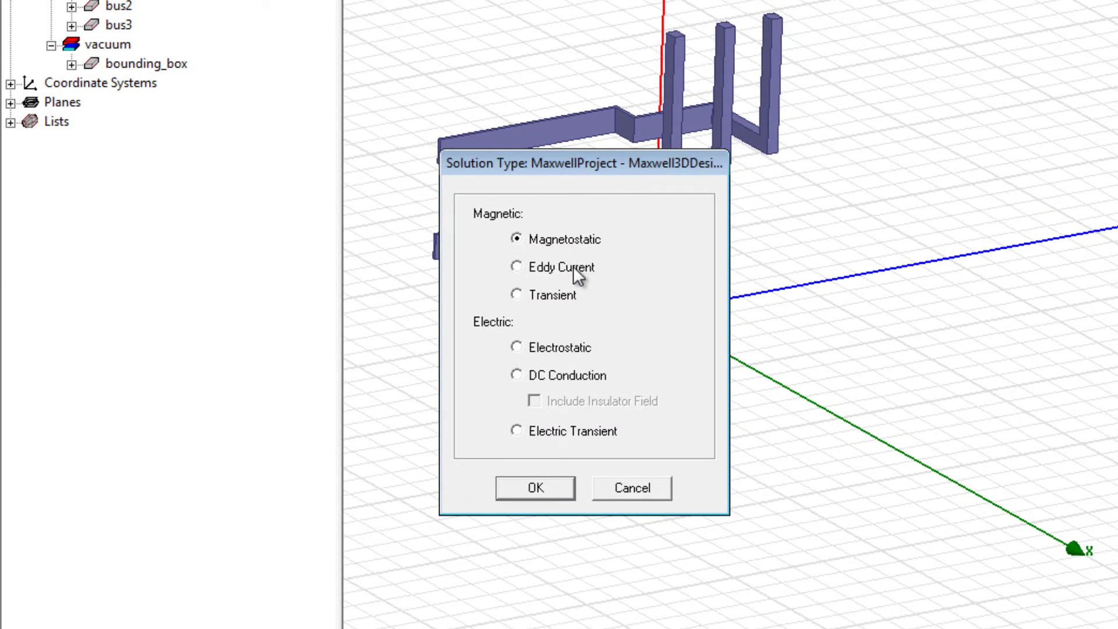
{"action": "left_click", "coordinate": [574, 269]}
{"action": "left_click", "coordinate": [541, 487]}
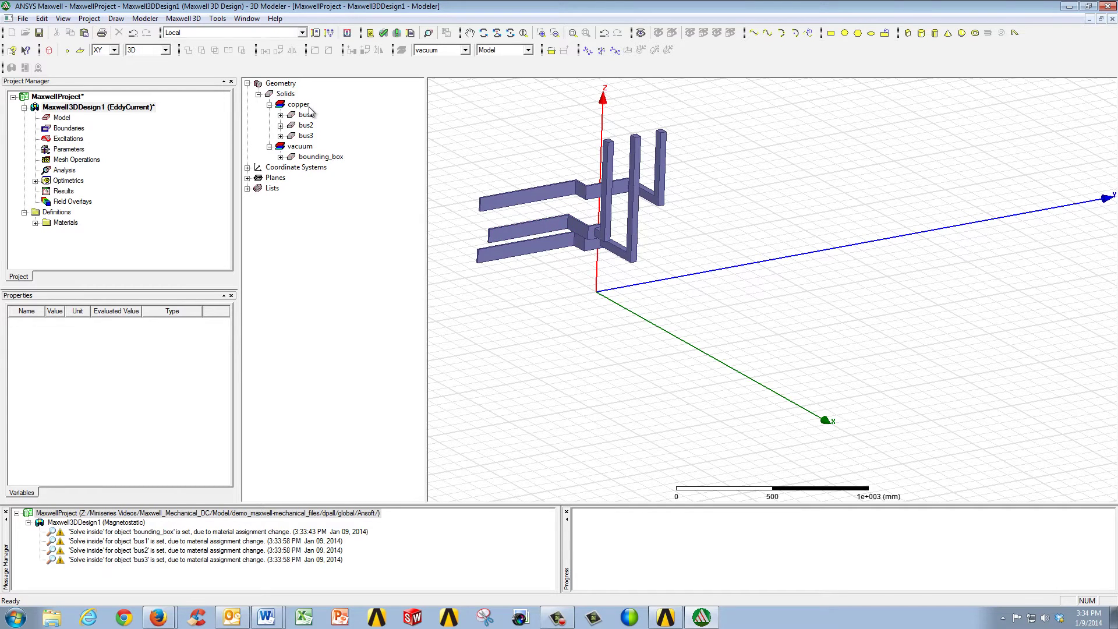
- Switch to face selection and pick the top end face of a busbar
{"action": "left_click", "coordinate": [41, 18]}
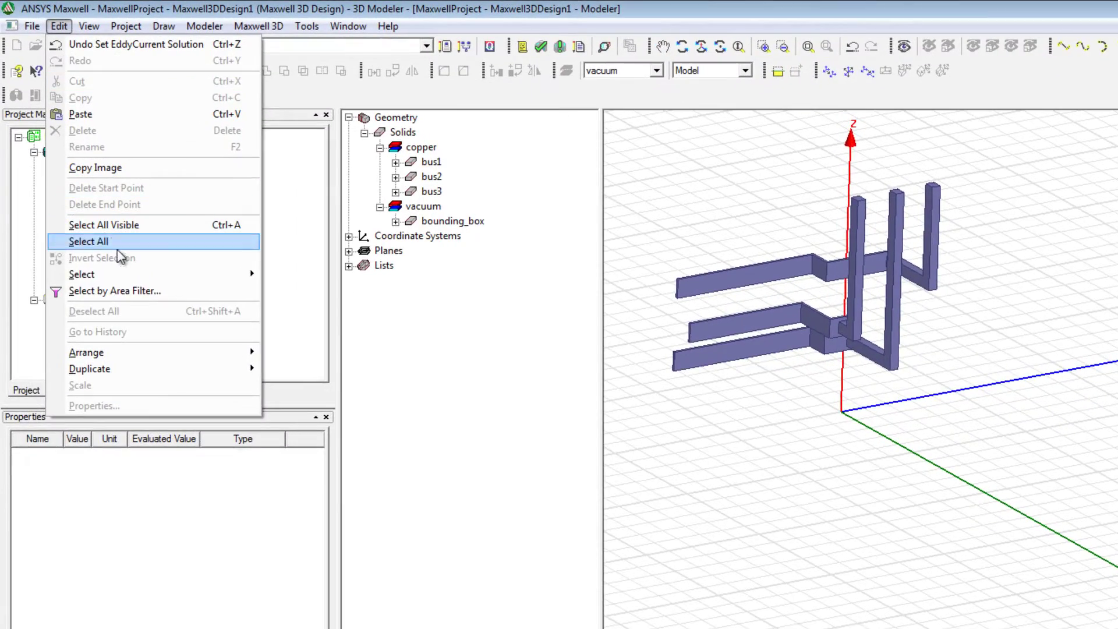
{"action": "mouse_move", "coordinate": [125, 275]}
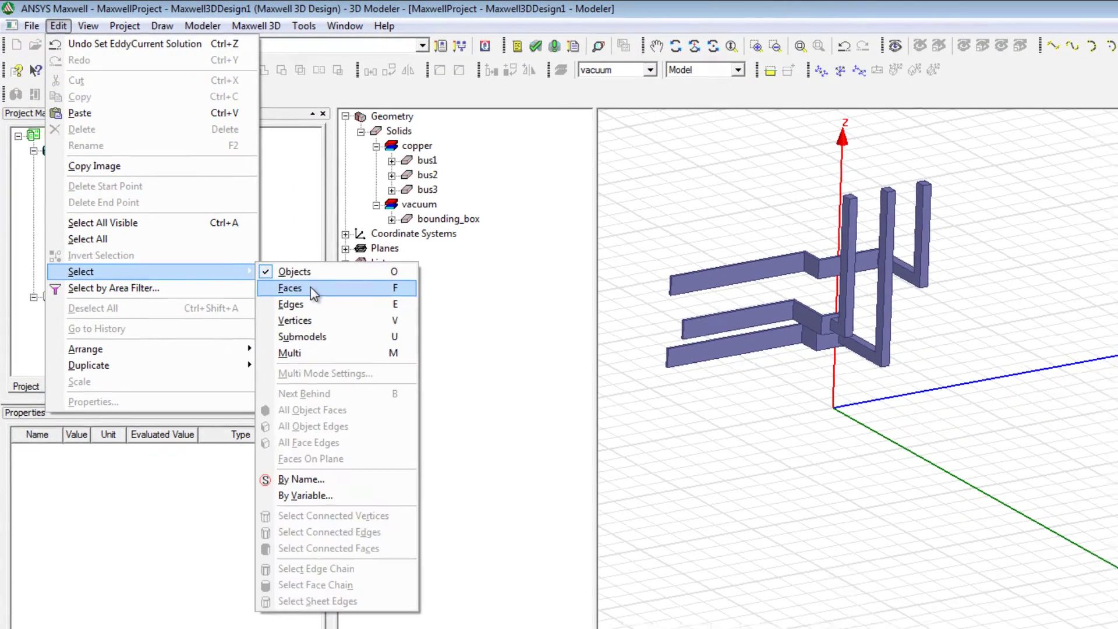
{"action": "left_click", "coordinate": [310, 288]}
{"action": "left_click_drag", "start_coordinate": [728, 245], "coordinate": [595, 353], "text": "alt"}
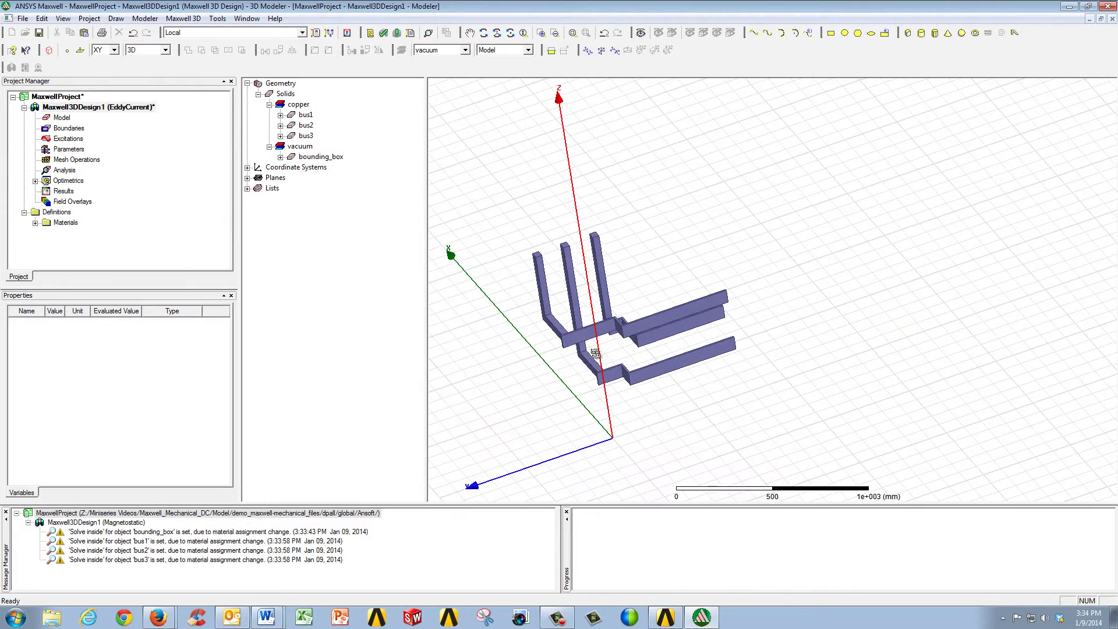
{"action": "left_click", "coordinate": [566, 249]}
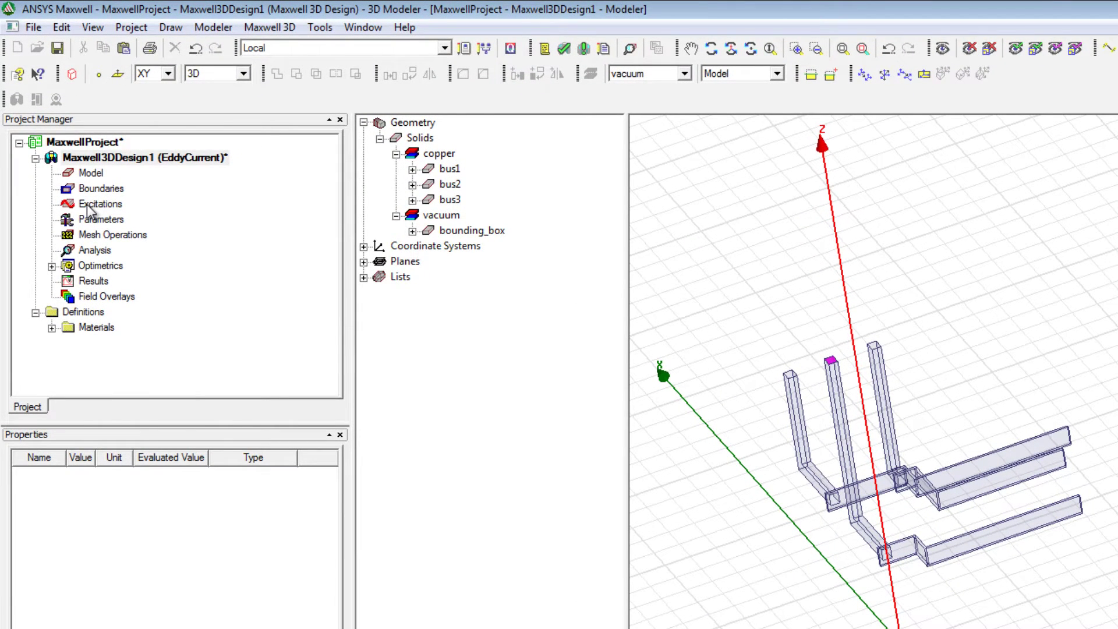
- Assign current excitation Bus1_In of 7070 A at 240 deg to that face
{"action": "right_click", "coordinate": [87, 206]}
{"action": "mouse_move", "coordinate": [134, 215]}
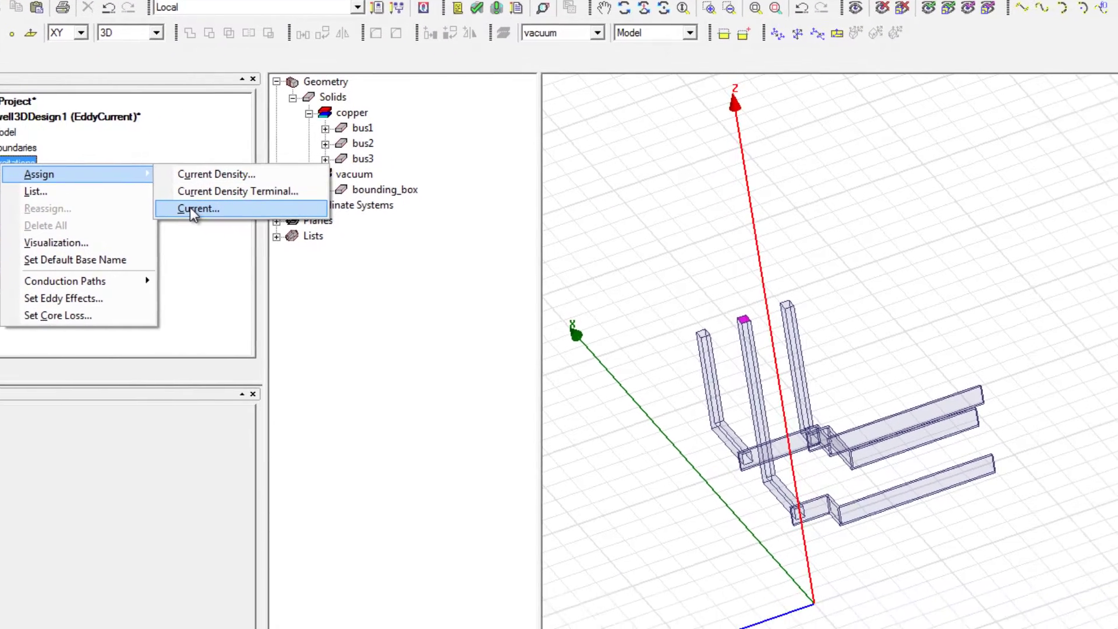
{"action": "left_click", "coordinate": [280, 249]}
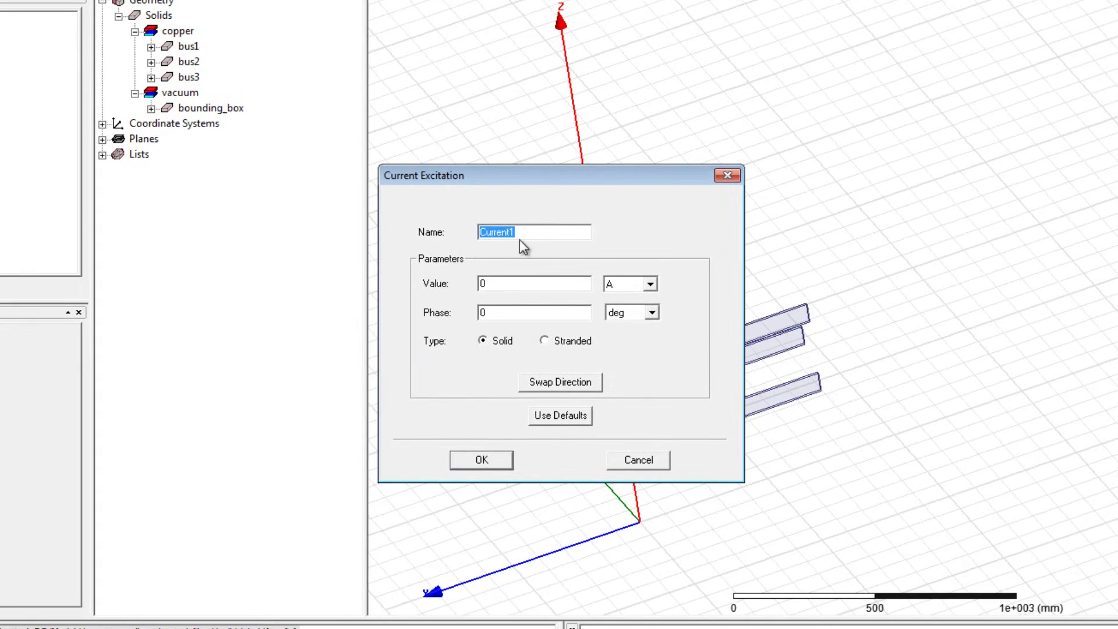
{"action": "type", "text": "Bus1_In"}
{"action": "left_click_drag", "start_coordinate": [536, 172], "coordinate": [271, 148]}
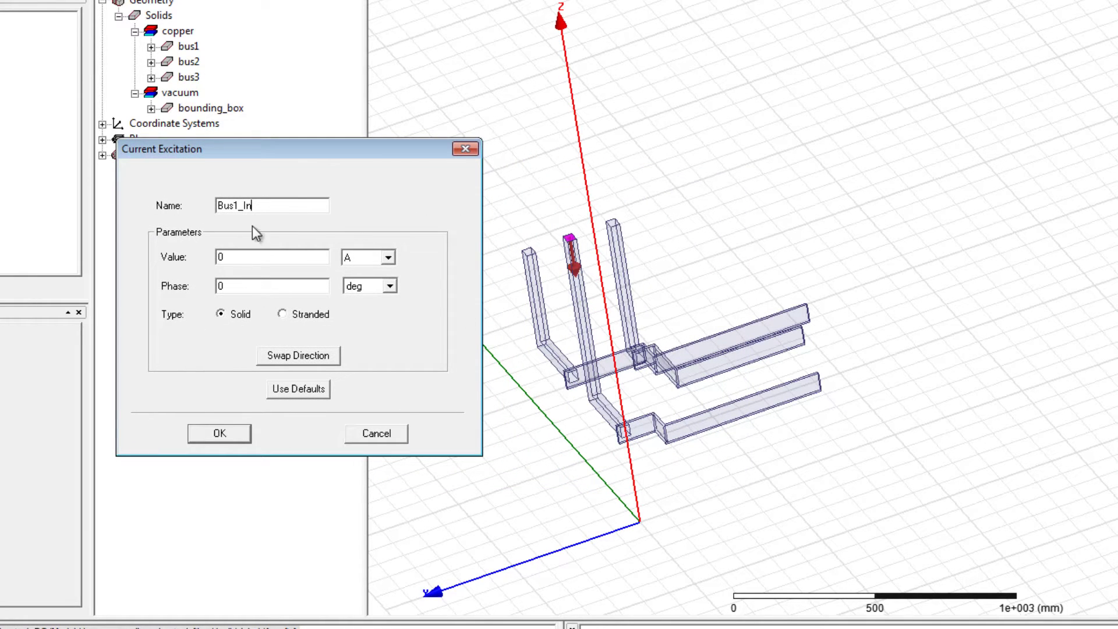
{"action": "key", "text": "Tab"}
{"action": "type", "text": "7070"}
{"action": "key", "text": "Tab"}
{"action": "type", "text": "240"}
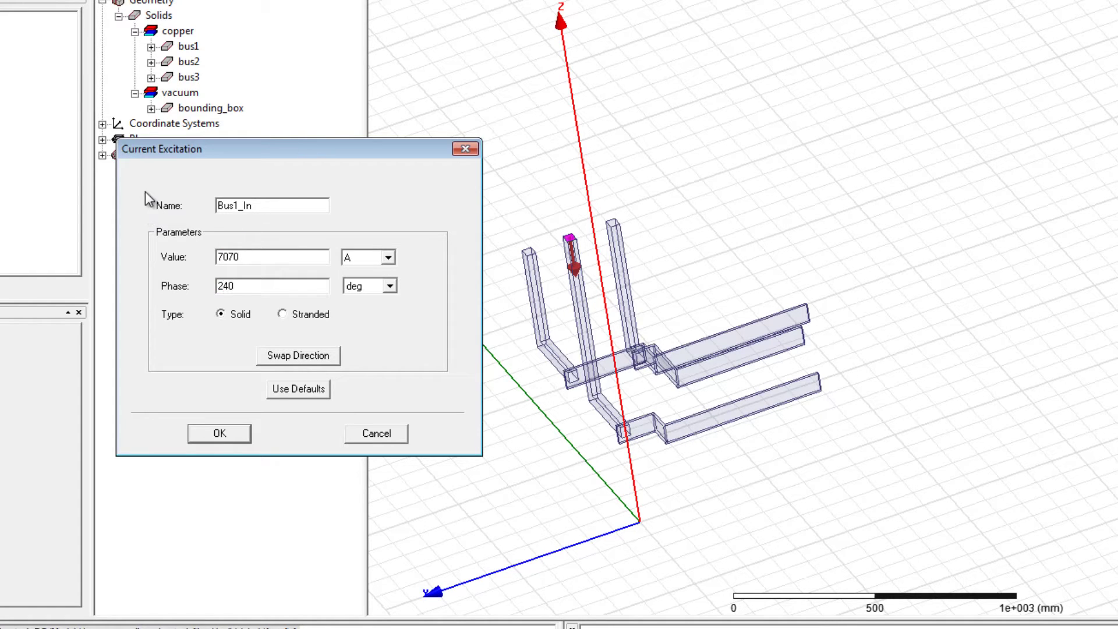
{"action": "left_click", "coordinate": [245, 438]}
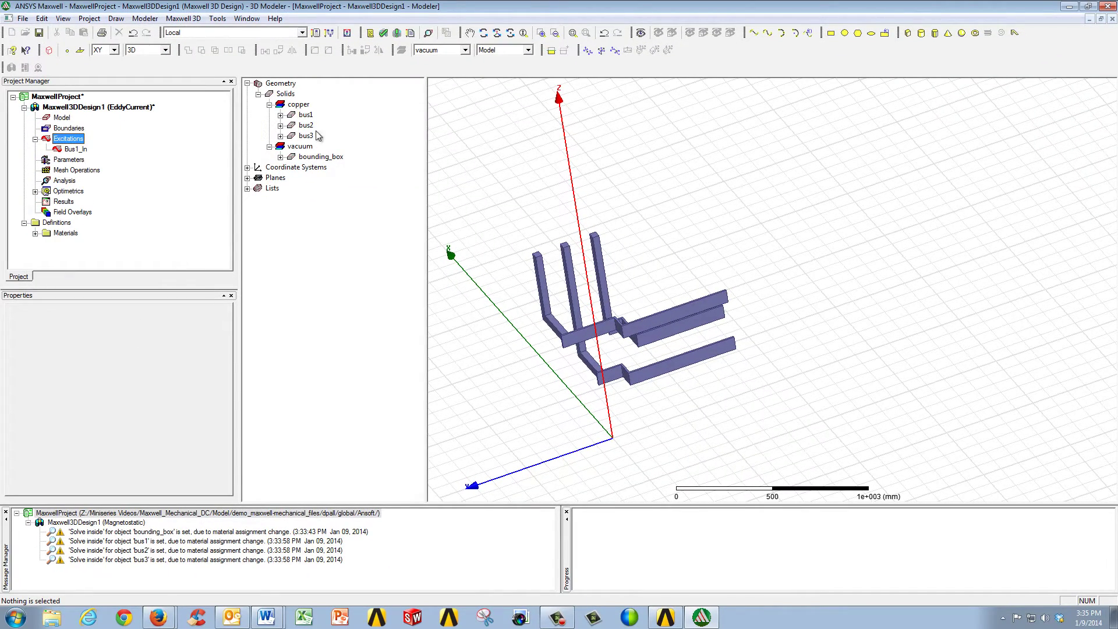
- Assign current excitation Bus2_In, 7070 A at 120 deg, to another busbar's top face
{"action": "left_click", "coordinate": [595, 236]}
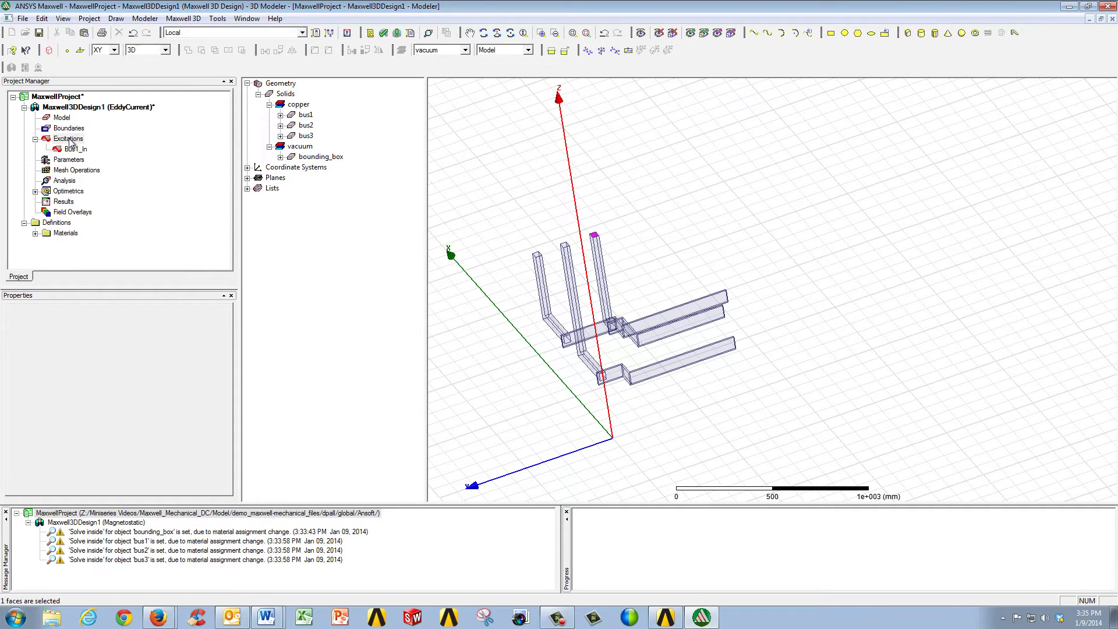
{"action": "right_click", "coordinate": [70, 139]}
{"action": "mouse_move", "coordinate": [102, 150]}
{"action": "left_click", "coordinate": [204, 168]}
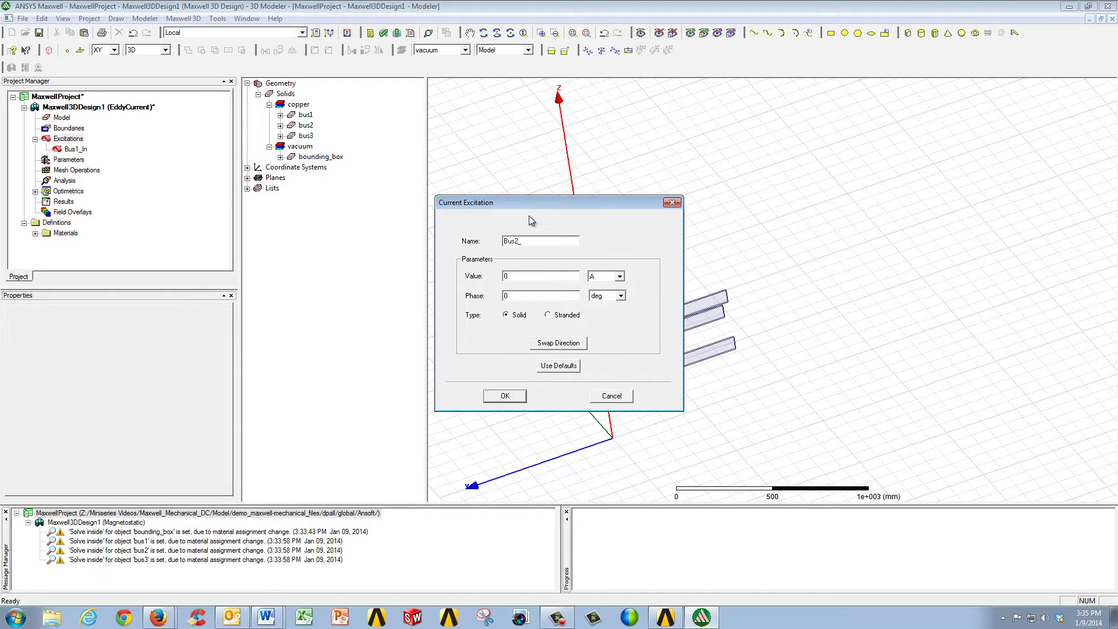
{"action": "type", "text": "Bus2_In"}
{"action": "key", "text": "Tab"}
{"action": "key", "text": "Tab"}
{"action": "left_click", "coordinate": [505, 396]}
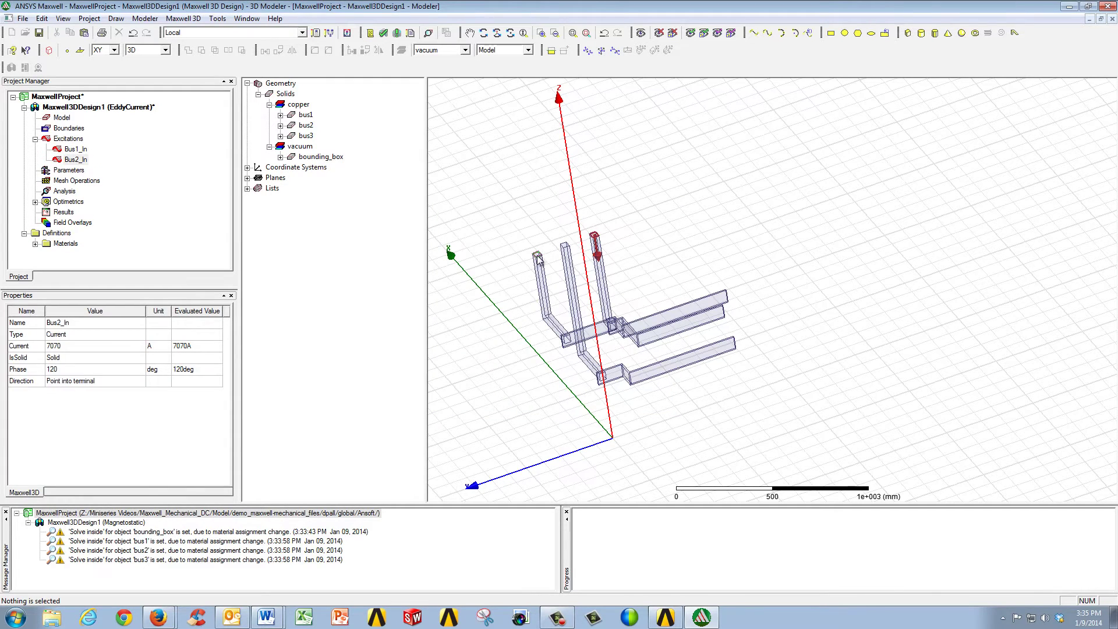
- Pick the third busbar's top face and begin naming a new current excitation
{"action": "left_click", "coordinate": [538, 259]}
{"action": "right_click", "coordinate": [73, 139]}
{"action": "mouse_move", "coordinate": [134, 145]}
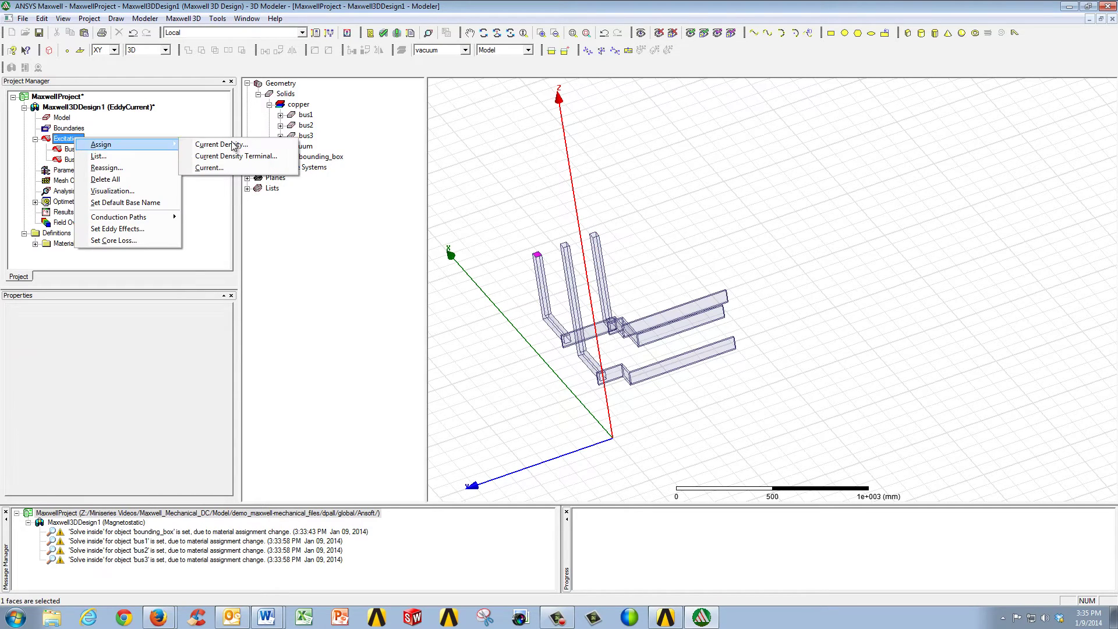
{"action": "left_click", "coordinate": [250, 167]}
{"action": "type", "text": "Bus3_In"}
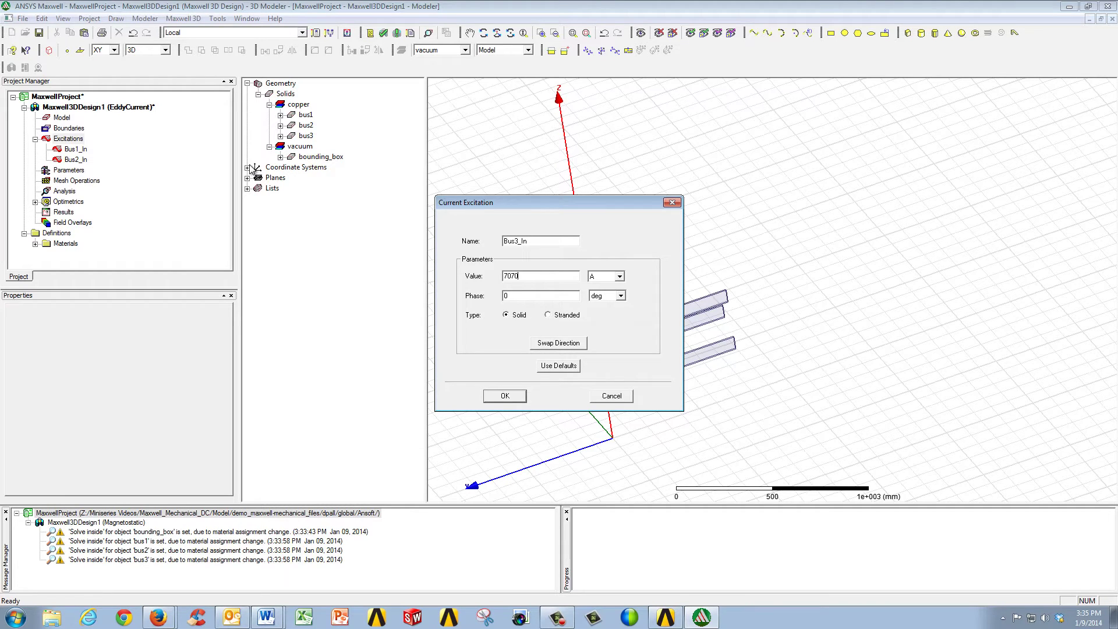
- Finish Bus3_In at 7070 A, 0 deg, and orbit toward the bars' outer ends
{"action": "left_click", "coordinate": [516, 397]}
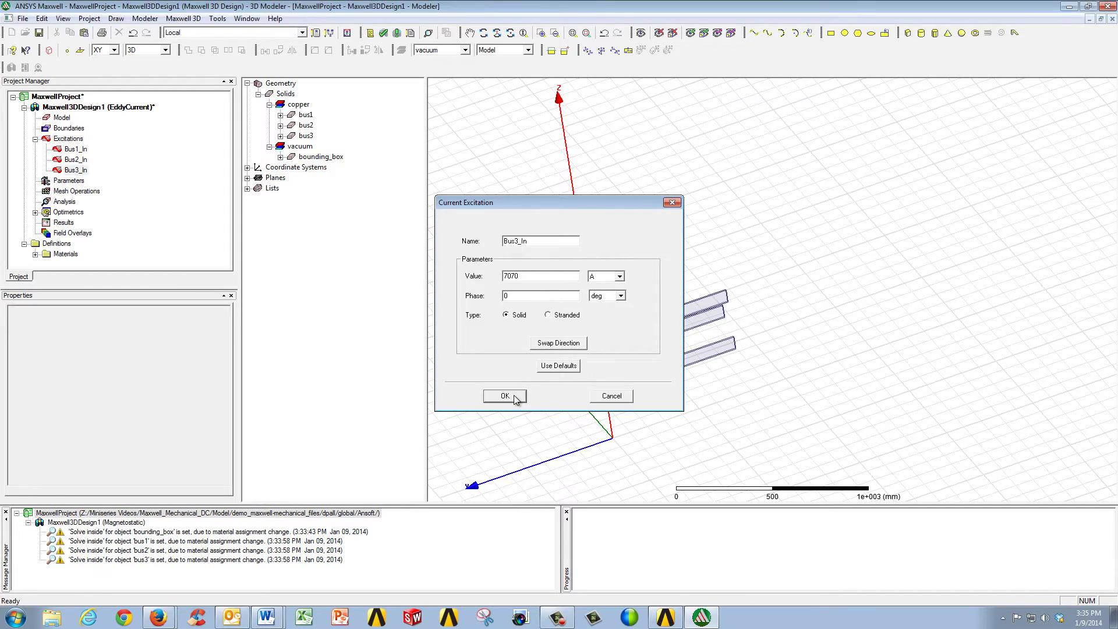
{"action": "left_click", "coordinate": [523, 412]}
{"action": "left_click_drag", "start_coordinate": [524, 411], "coordinate": [591, 338], "text": "alt"}
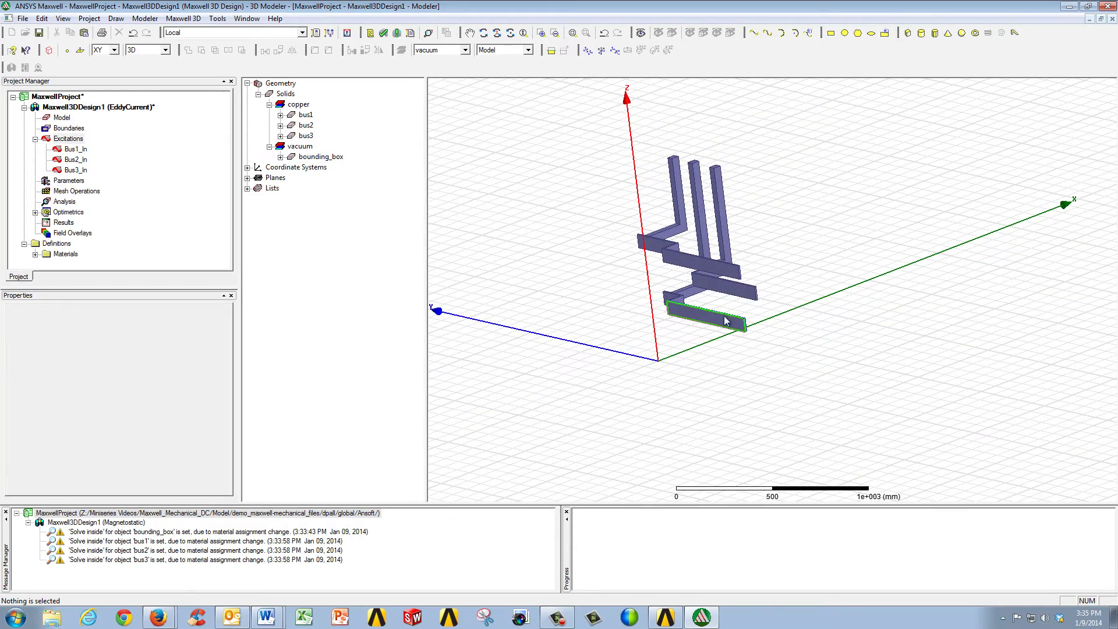
{"action": "left_click_drag", "start_coordinate": [750, 289], "coordinate": [759, 302], "text": "alt"}
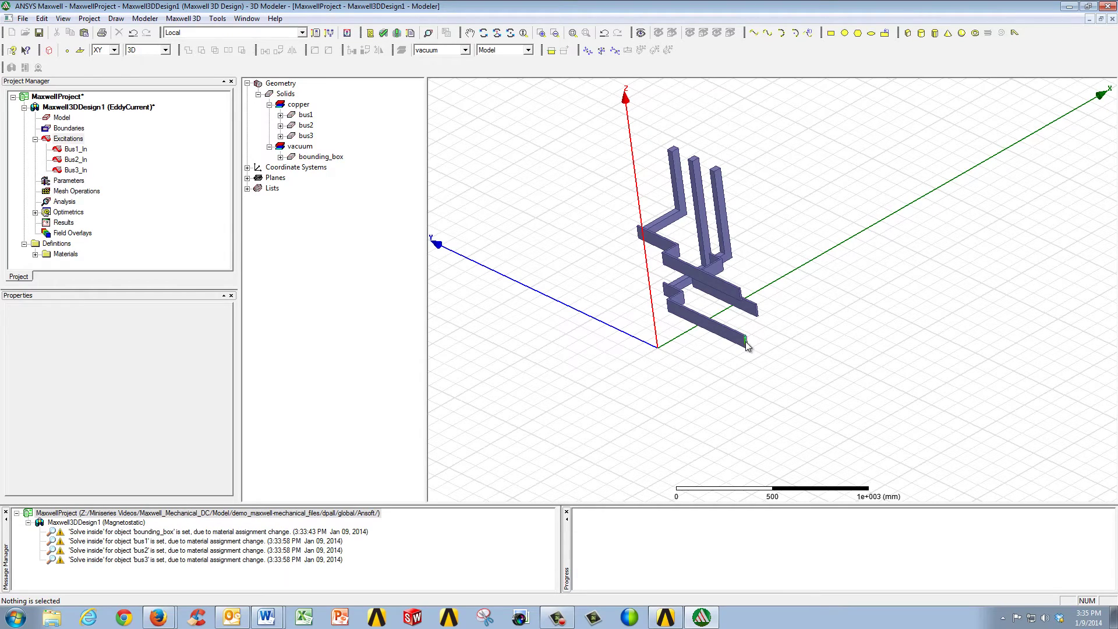
- Assign Bus1_Out, 7070 A at 240 deg pointing out of terminal, to a lower bar's end face
{"action": "left_click", "coordinate": [747, 346]}
{"action": "scroll", "coordinate": [748, 349], "scroll_direction": "up", "scroll_amount": 2}
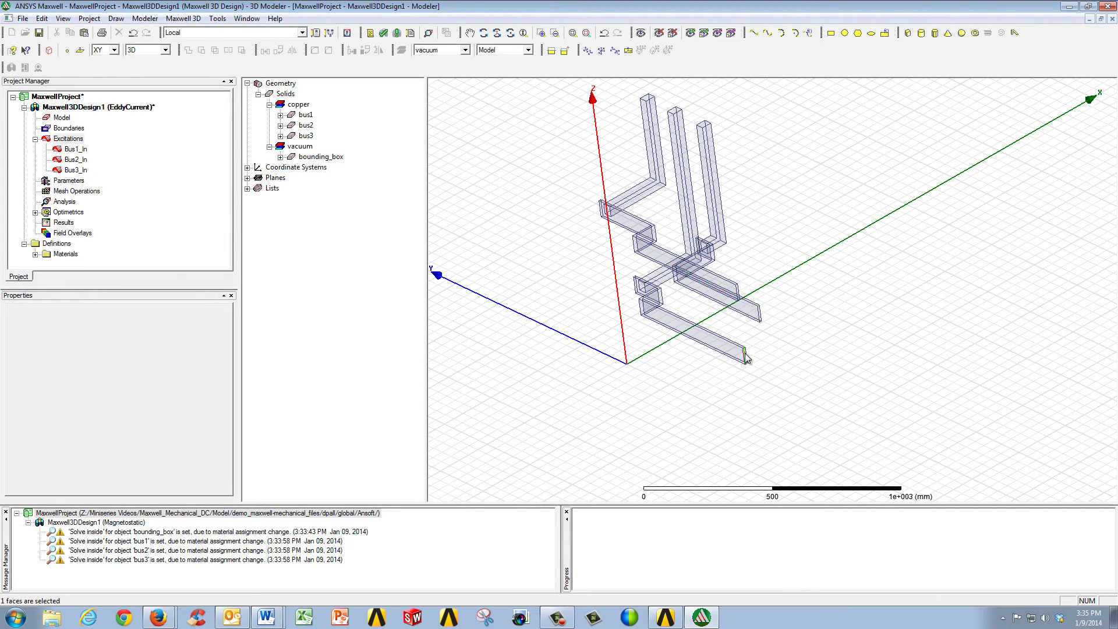
{"action": "right_click", "coordinate": [74, 143]}
{"action": "mouse_move", "coordinate": [102, 147]}
{"action": "left_click", "coordinate": [228, 170]}
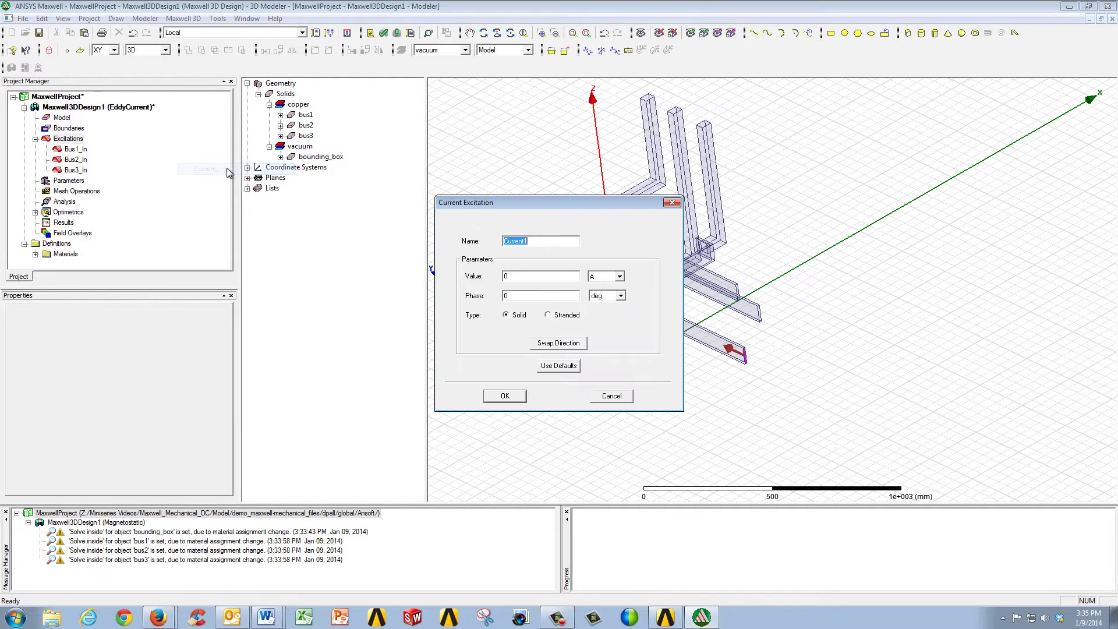
{"action": "type", "text": "Bus1_Out"}
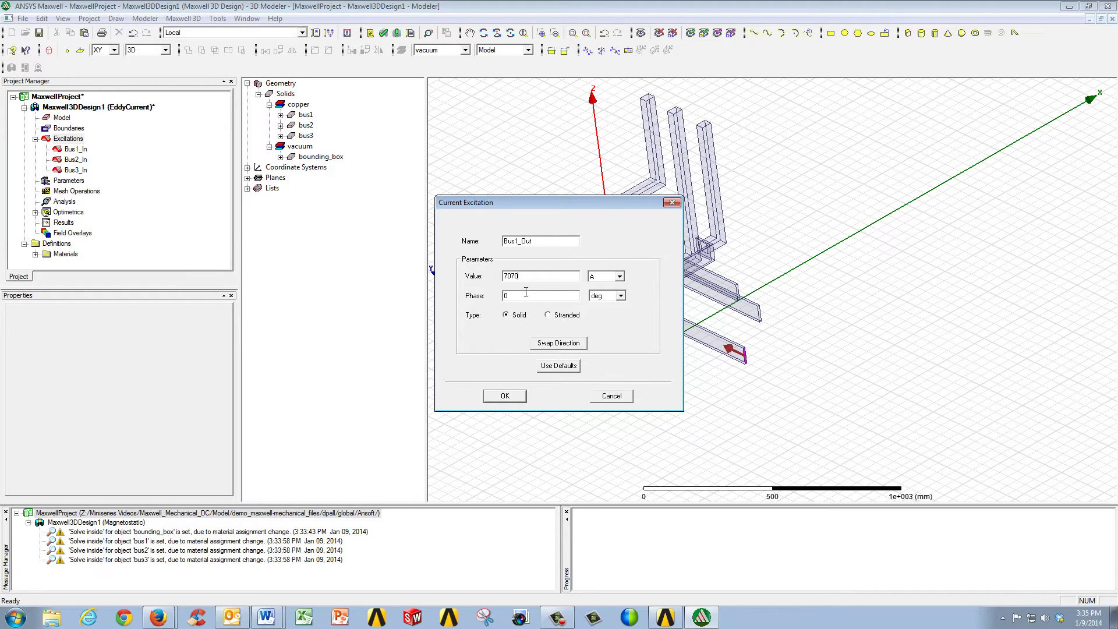
{"action": "type", "text": "240"}
{"action": "left_click_drag", "start_coordinate": [499, 204], "coordinate": [398, 204]}
{"action": "left_click", "coordinate": [463, 346]}
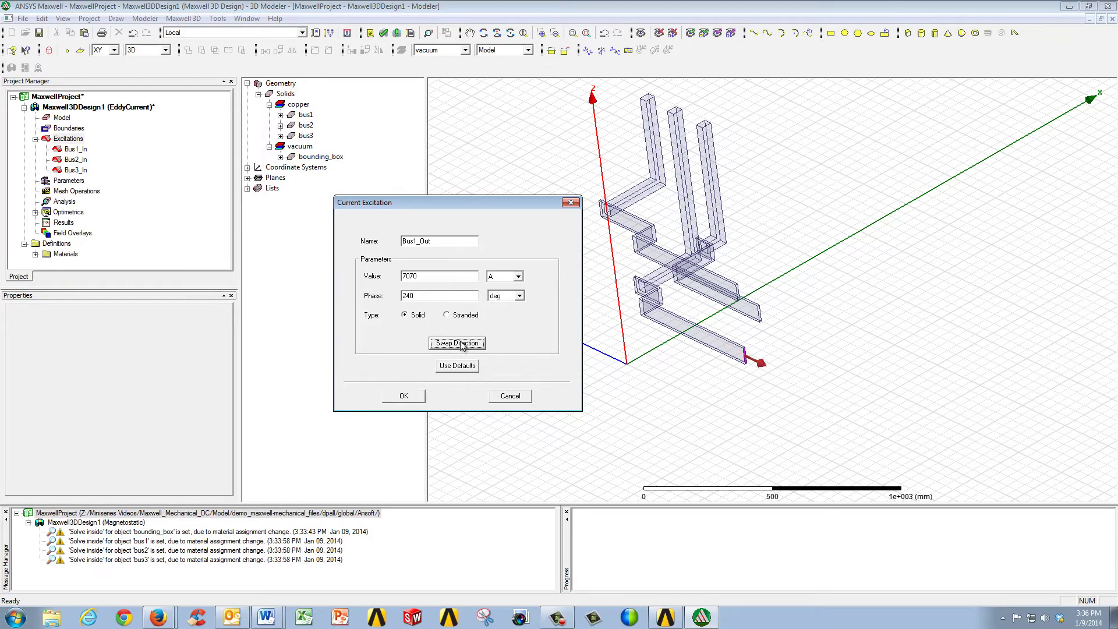
{"action": "left_click", "coordinate": [417, 395]}
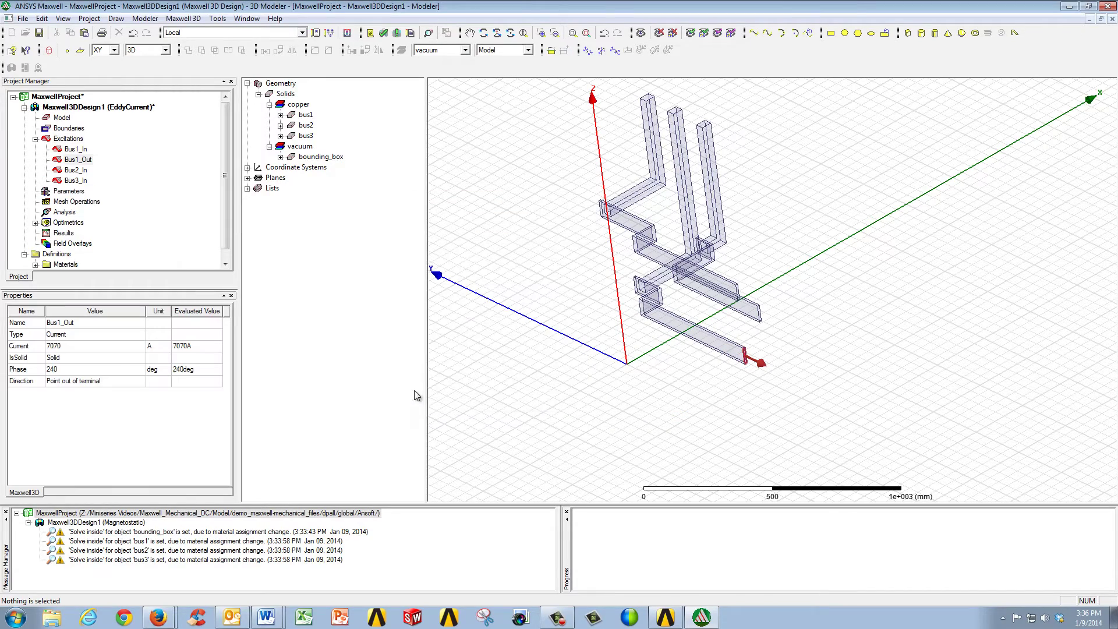
{"action": "left_click_drag", "start_coordinate": [646, 294], "coordinate": [644, 313], "text": "alt"}
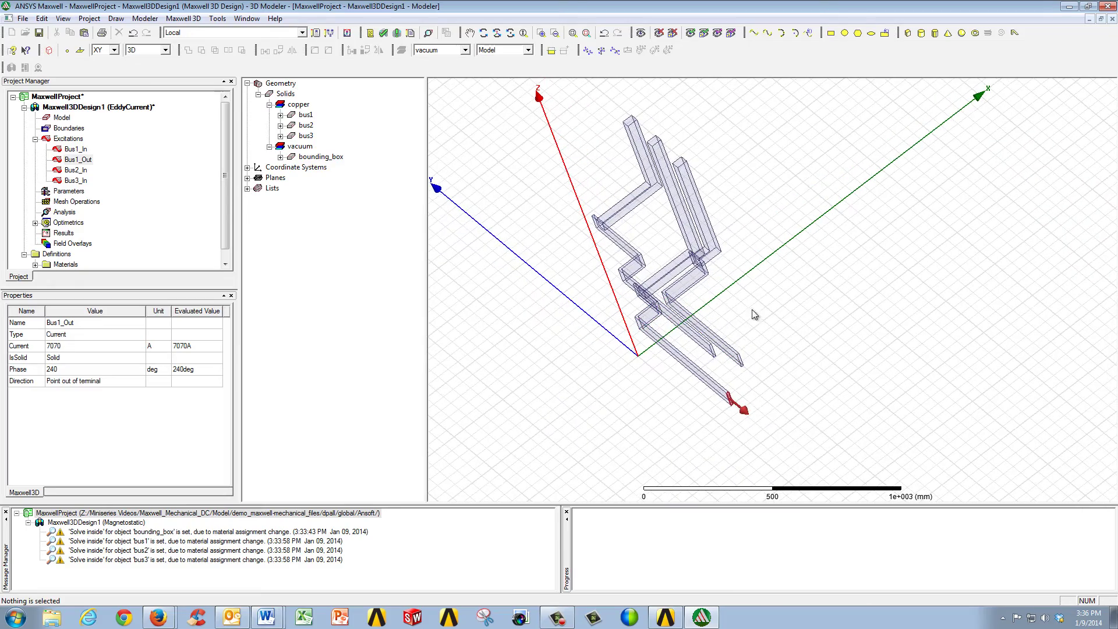
- Assign Bus2_Out, 7070 A at 120 deg, to bus2's outer end face
{"action": "left_click", "coordinate": [739, 357]}
{"action": "left_click_drag", "start_coordinate": [739, 358], "coordinate": [750, 357], "text": "alt"}
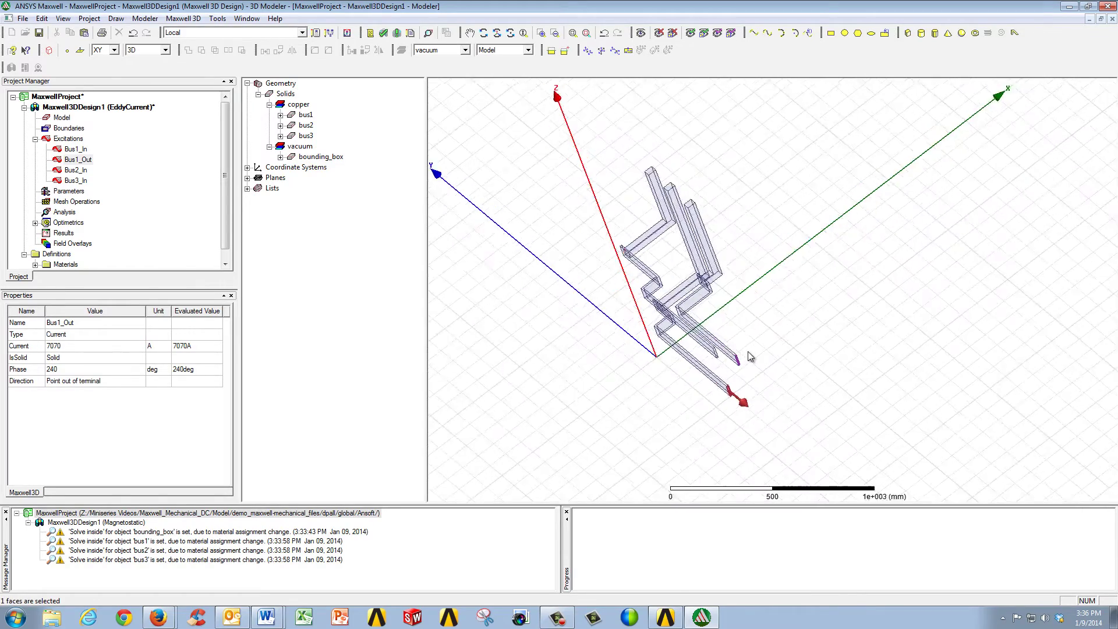
{"action": "scroll", "coordinate": [750, 356], "scroll_direction": "up", "scroll_amount": 3}
{"action": "right_click", "coordinate": [69, 141]}
{"action": "mouse_move", "coordinate": [79, 150]}
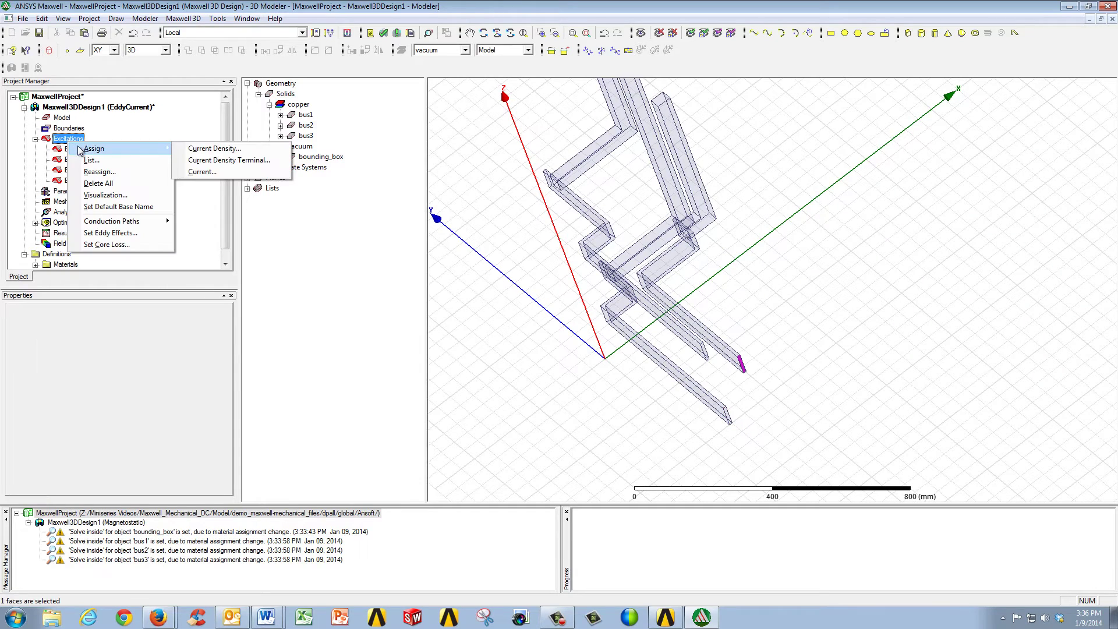
{"action": "left_click", "coordinate": [202, 171]}
{"action": "type", "text": "Bus2_Out"}
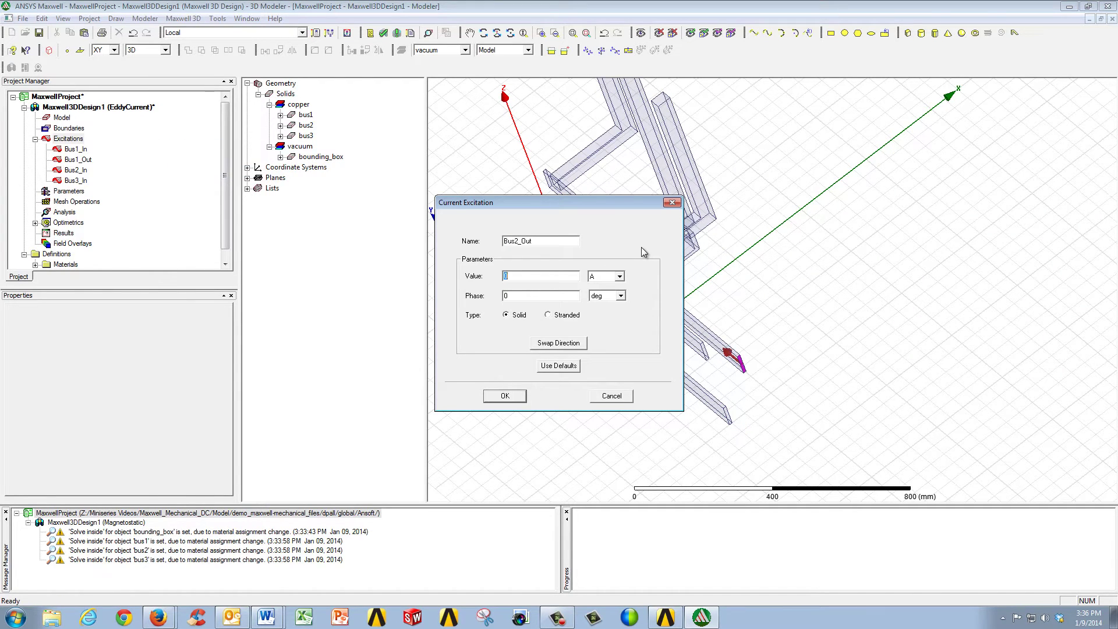
{"action": "type", "text": "7070"}
{"action": "key", "text": "Tab"}
{"action": "key", "text": "Tab"}
{"action": "type", "text": "120"}
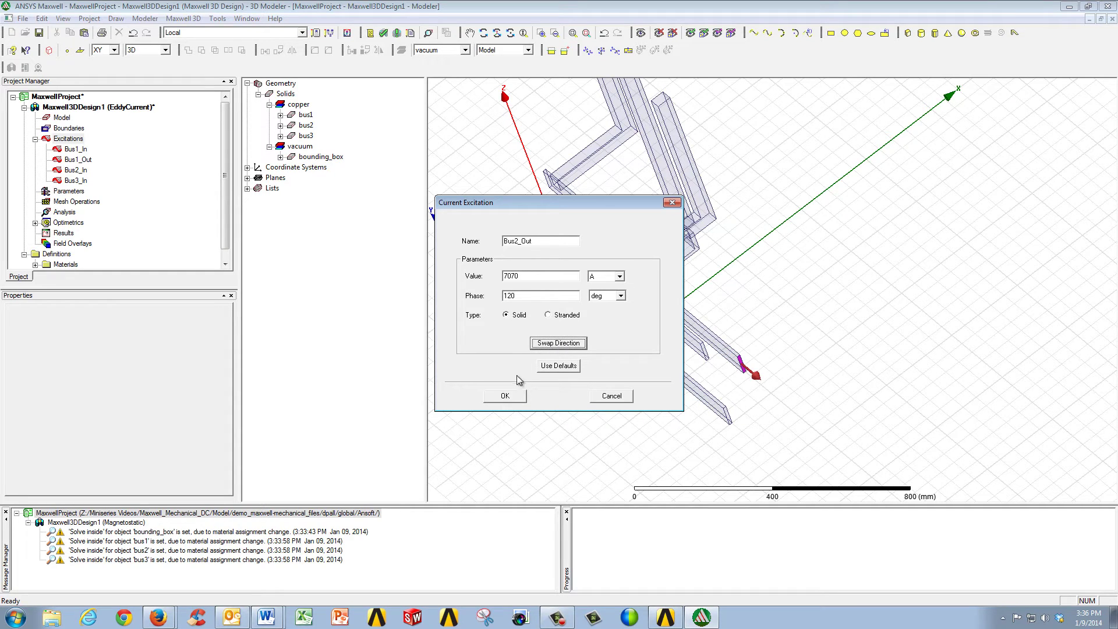
{"action": "left_click", "coordinate": [501, 396]}
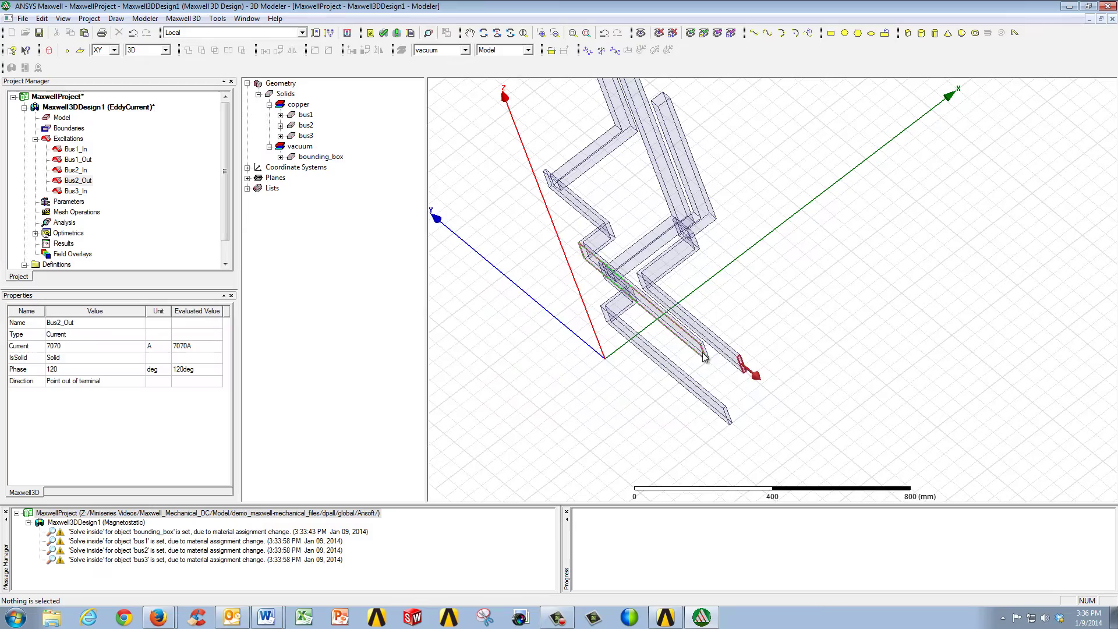
- Assign Bus3_Out, 7070 A at 0 deg with swapped direction, to bus3's terminal face
{"action": "left_click_drag", "start_coordinate": [702, 356], "coordinate": [690, 269], "text": "alt"}
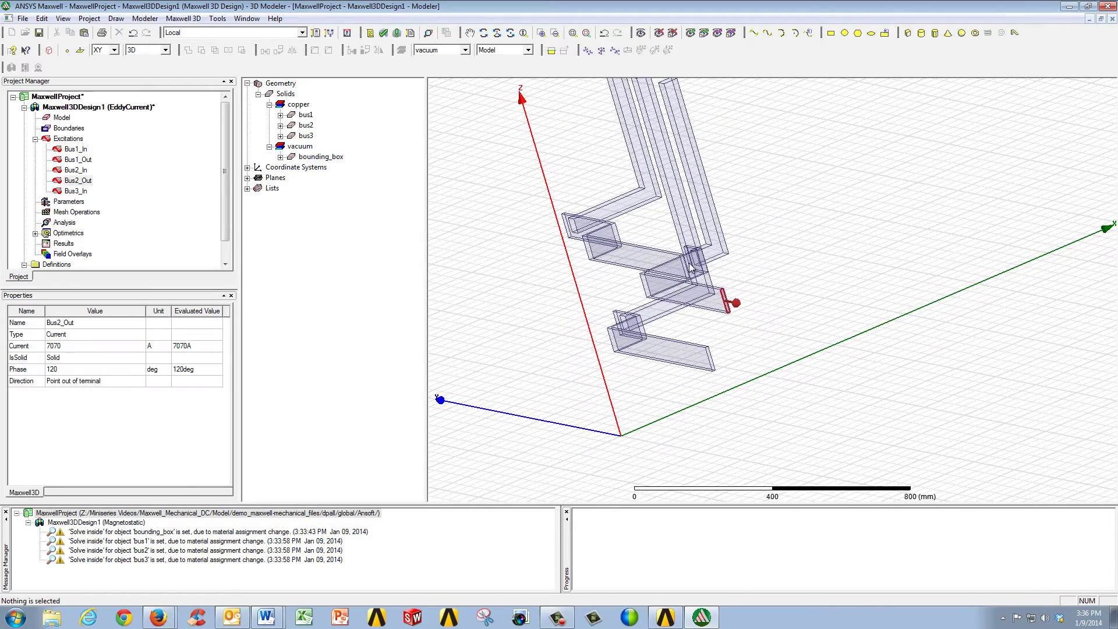
{"action": "left_click", "coordinate": [684, 267]}
{"action": "right_click", "coordinate": [78, 139]}
{"action": "mouse_move", "coordinate": [99, 146]}
{"action": "left_click", "coordinate": [232, 170]}
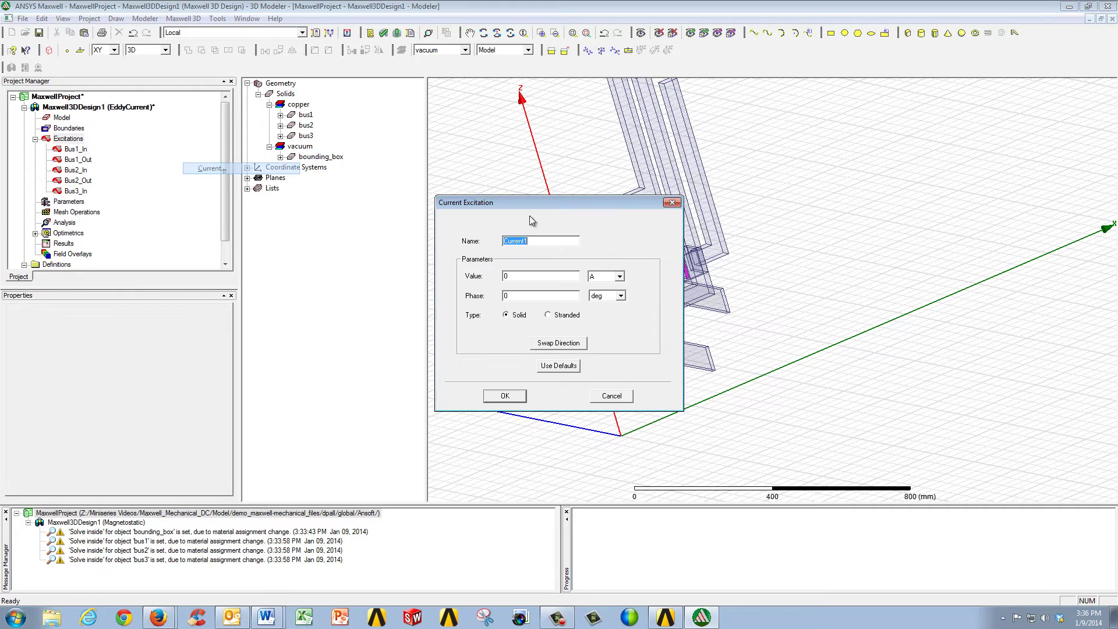
{"action": "type", "text": "Bus3_Out"}
{"action": "key", "text": "Tab"}
{"action": "type", "text": "7070"}
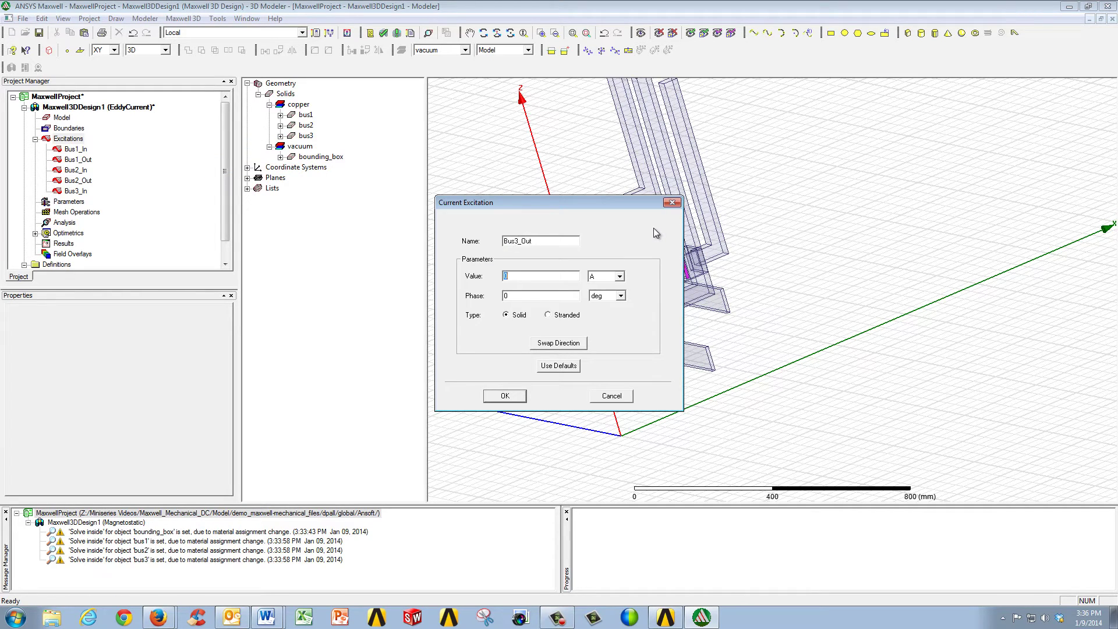
{"action": "key", "text": "Tab"}
{"action": "key", "text": "Tab"}
{"action": "left_click", "coordinate": [551, 344]}
{"action": "left_click", "coordinate": [505, 396]}
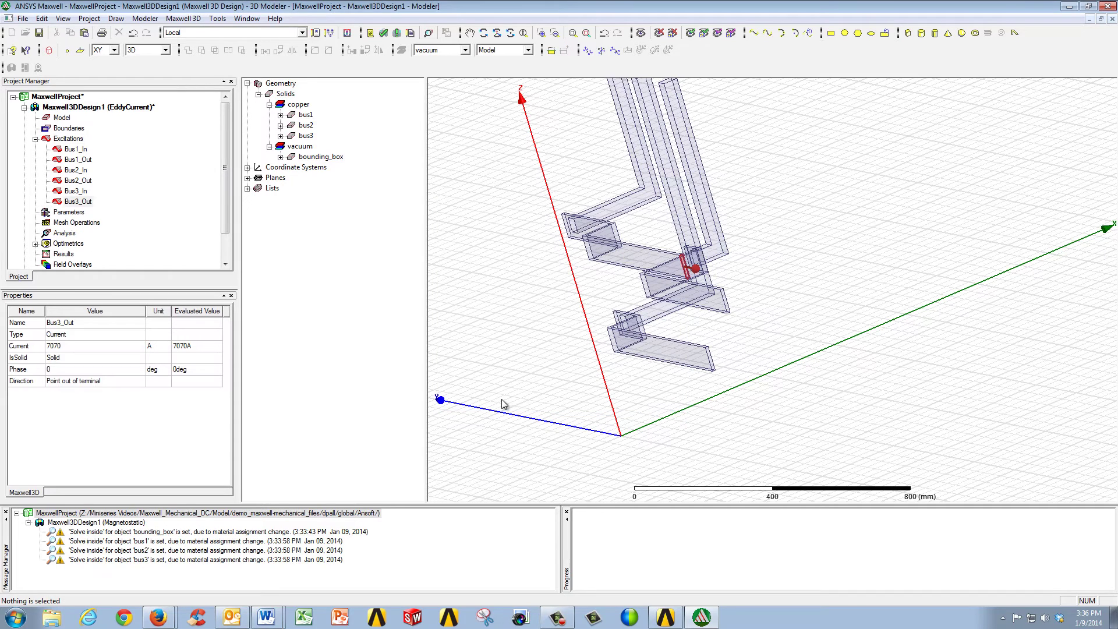
{"action": "left_click", "coordinate": [502, 427]}
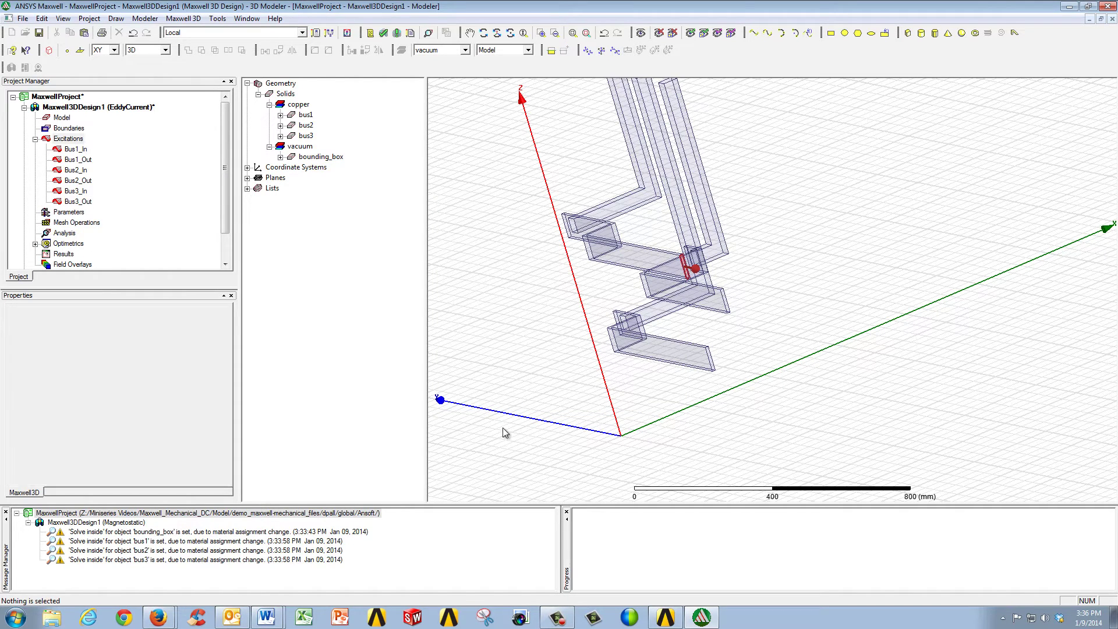
- Add solution setup Setup1 with a maximum of 15 adaptive passes
{"action": "left_click_drag", "start_coordinate": [225, 173], "coordinate": [227, 198]}
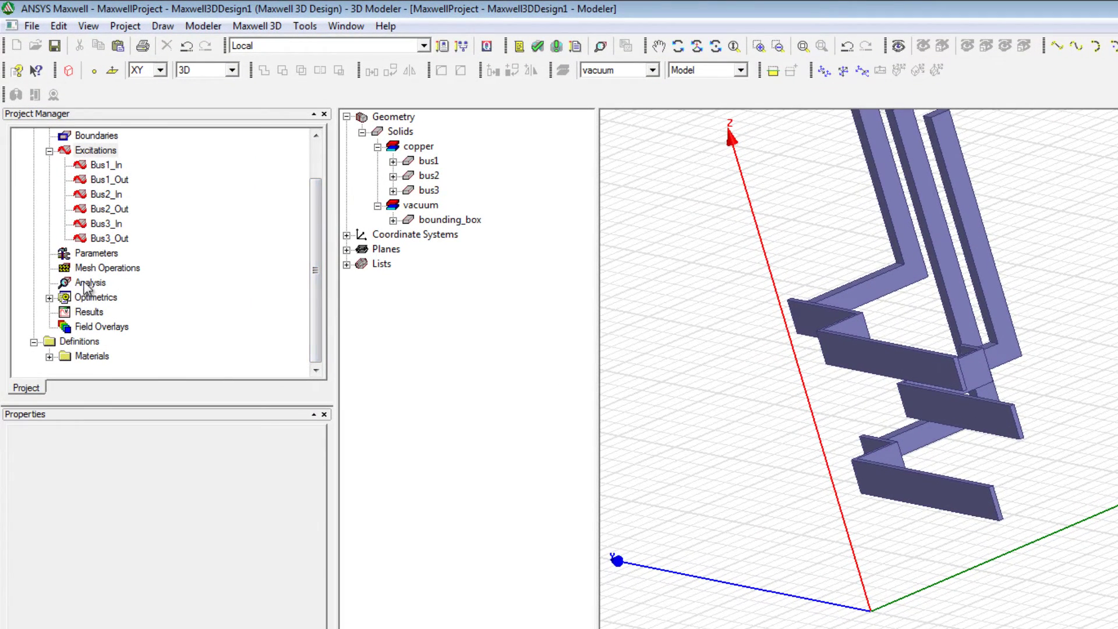
{"action": "right_click", "coordinate": [86, 284]}
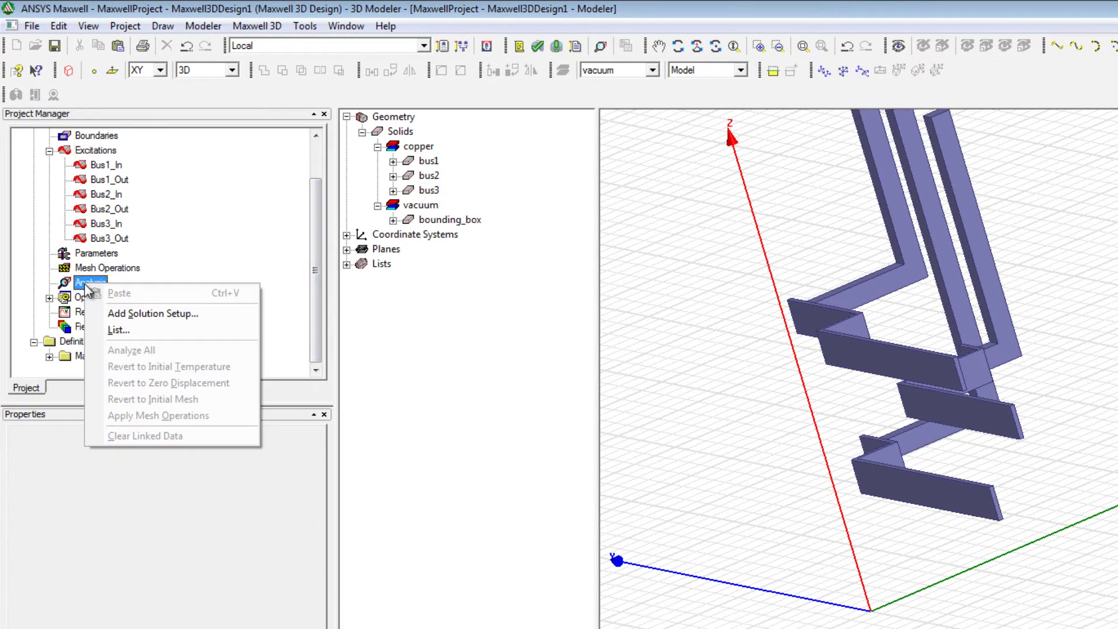
{"action": "left_click", "coordinate": [110, 310]}
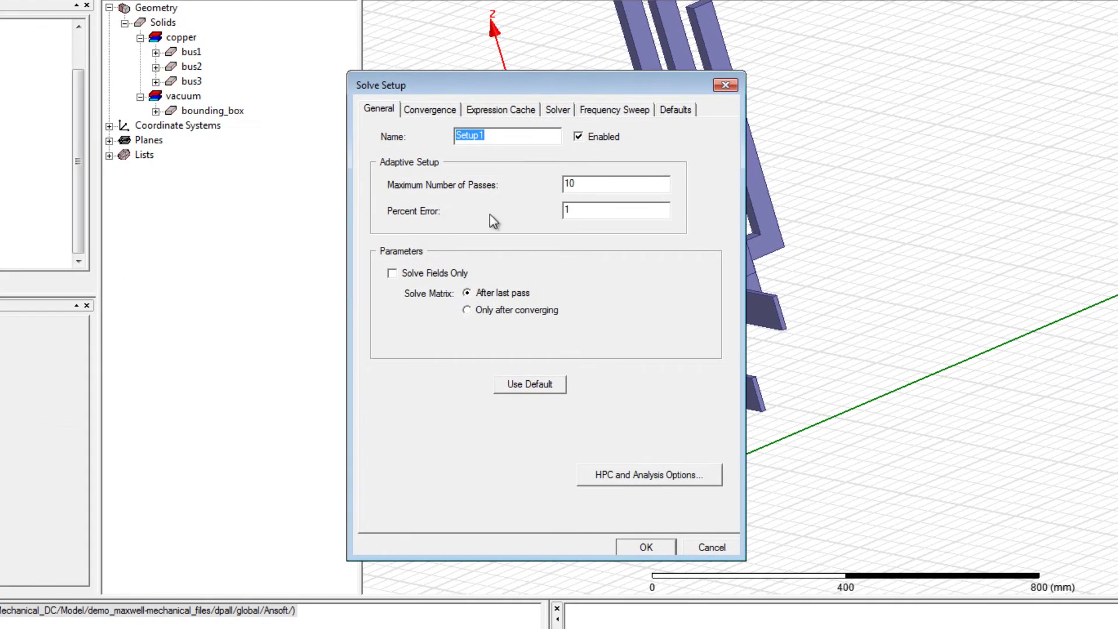
{"action": "left_click", "coordinate": [587, 182]}
{"action": "left_click_drag", "start_coordinate": [587, 183], "coordinate": [561, 183]}
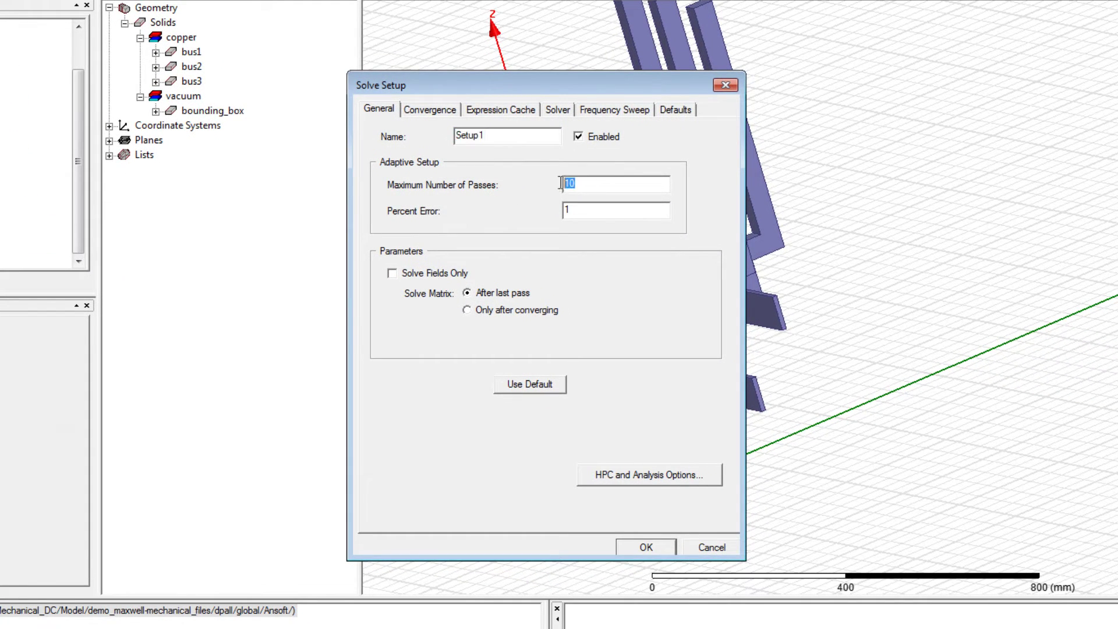
{"action": "type", "text": "15"}
{"action": "left_click", "coordinate": [646, 547]}
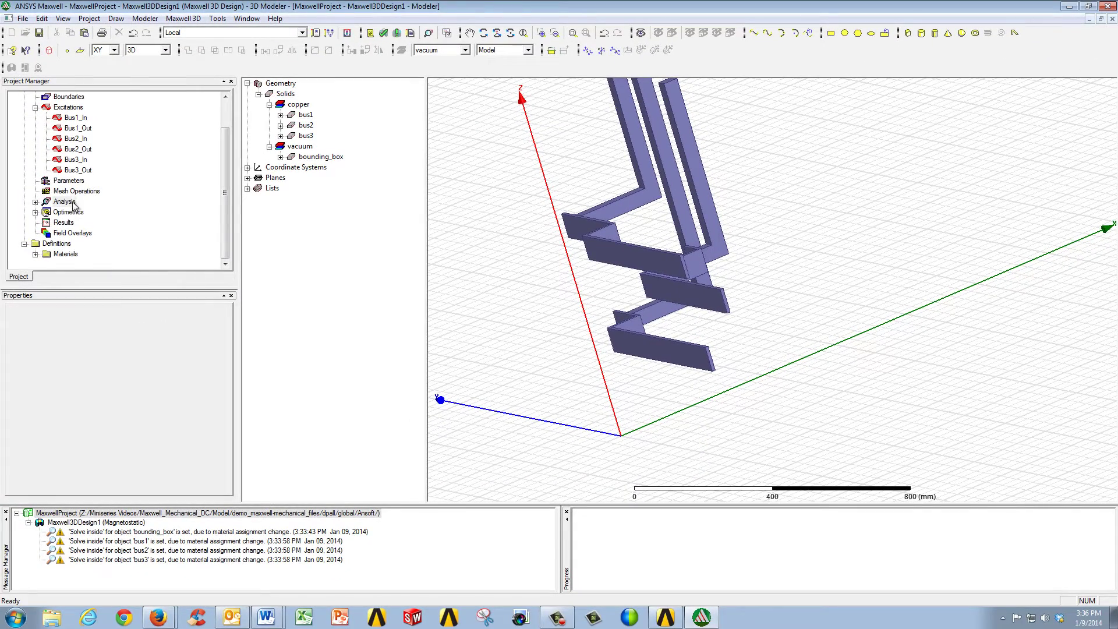
- Run Analyze All to start the eddy current solve
{"action": "right_click", "coordinate": [29, 196]}
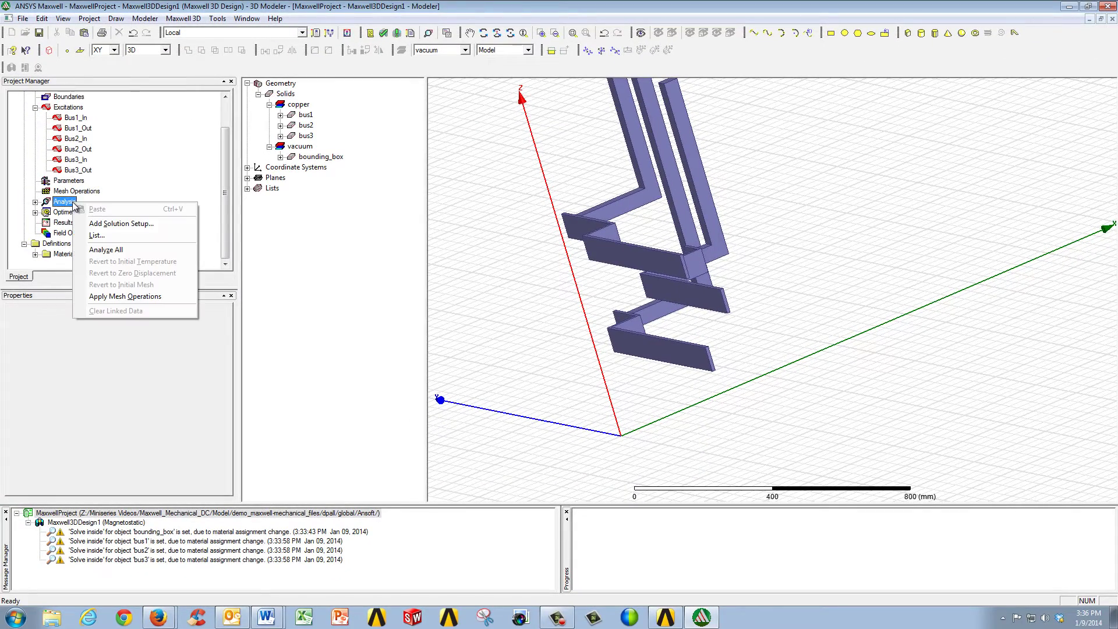
{"action": "left_click", "coordinate": [118, 254]}
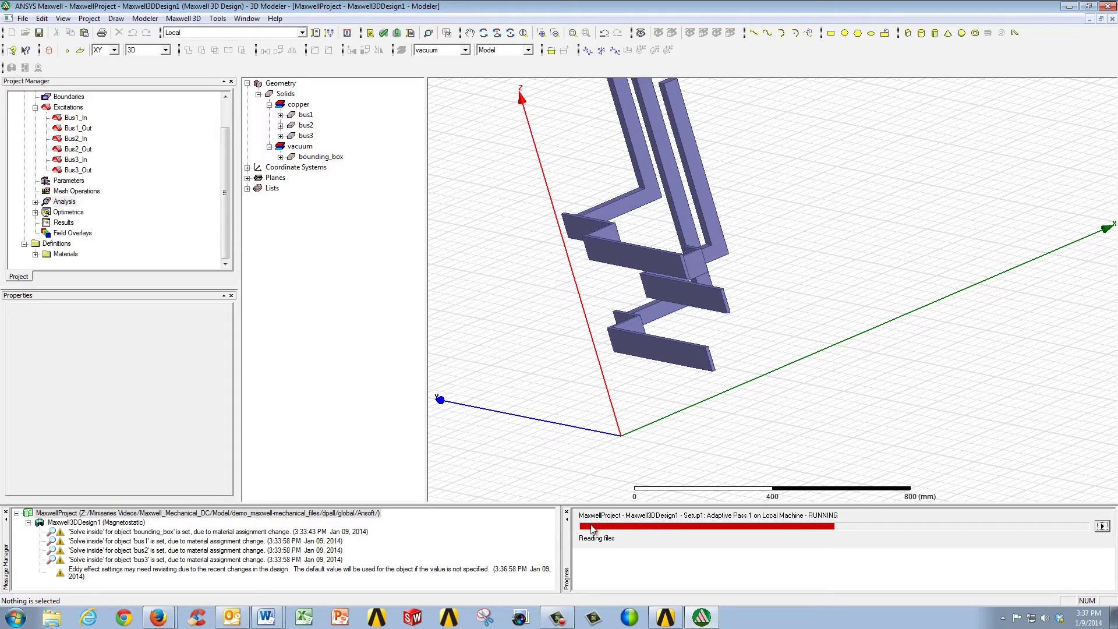
{"action": "right_click", "coordinate": [57, 202]}
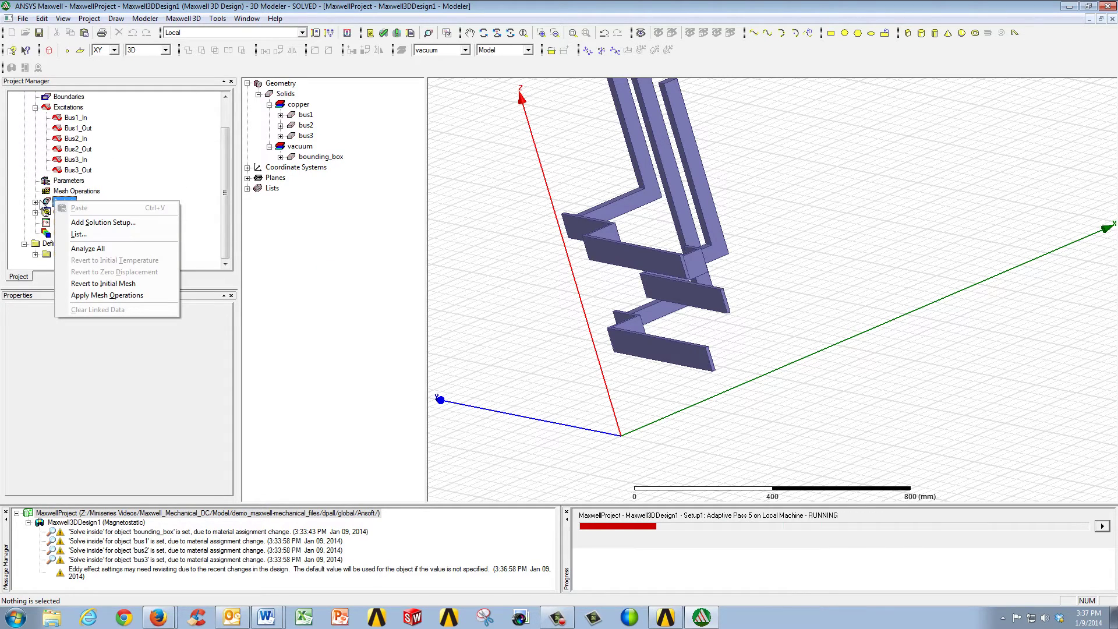
- Show Setup1's convergence table: 14 passes ending at 0.77674% energy error
{"action": "left_click", "coordinate": [35, 201]}
{"action": "left_click", "coordinate": [74, 213]}
{"action": "right_click", "coordinate": [74, 213]}
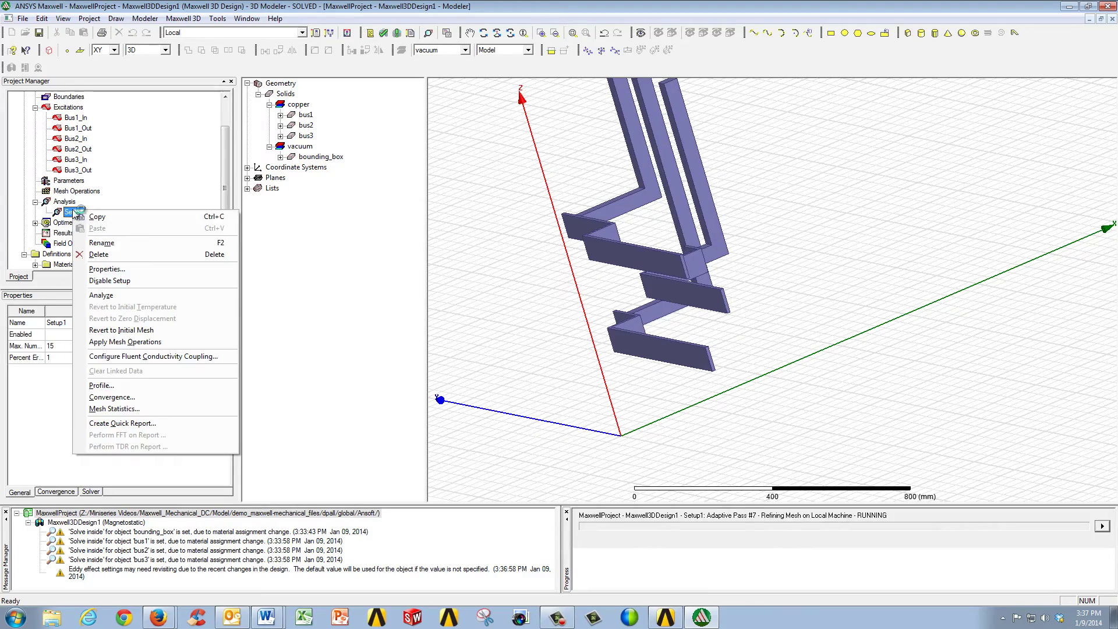
{"action": "left_click", "coordinate": [114, 398]}
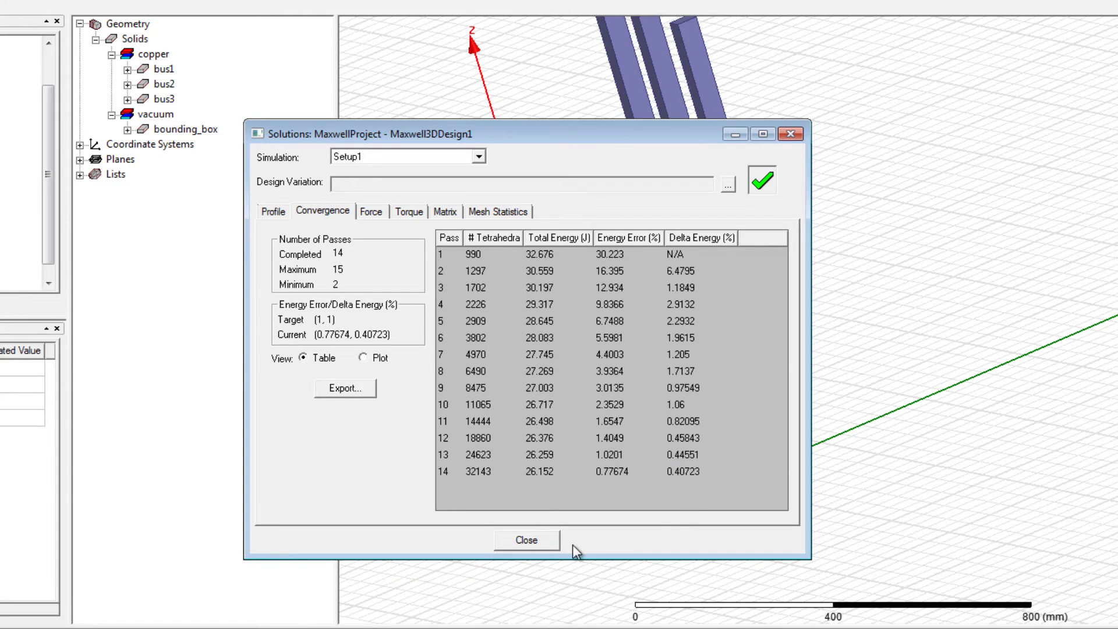
- Close the Solutions window, switch to object selection and select all three busbars
{"action": "left_click", "coordinate": [526, 539]}
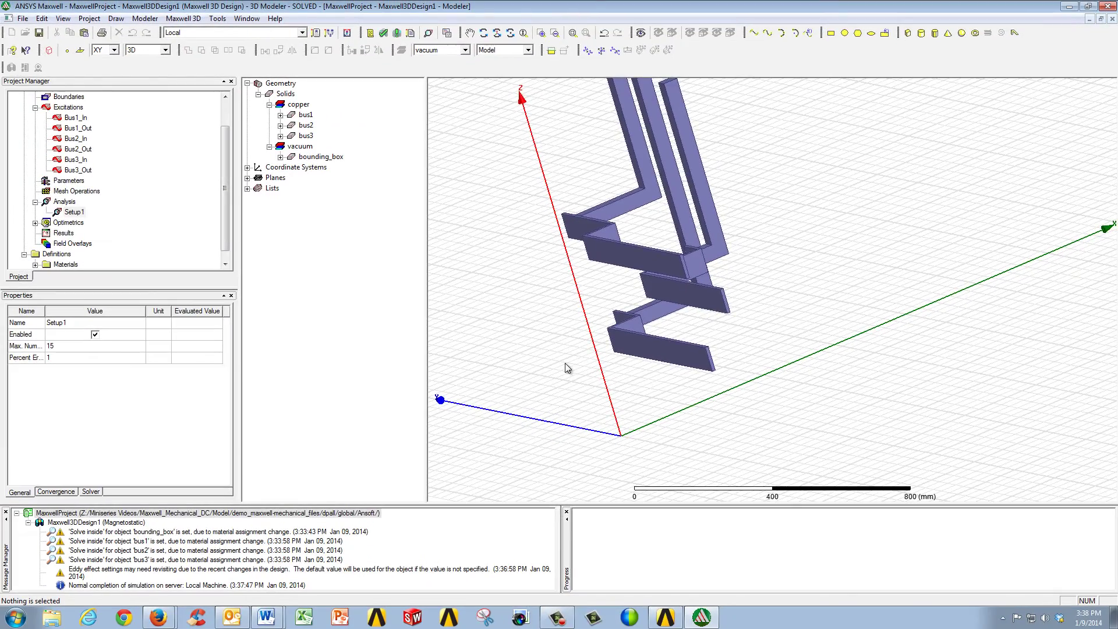
{"action": "left_click_drag", "start_coordinate": [632, 269], "coordinate": [669, 232], "text": "alt"}
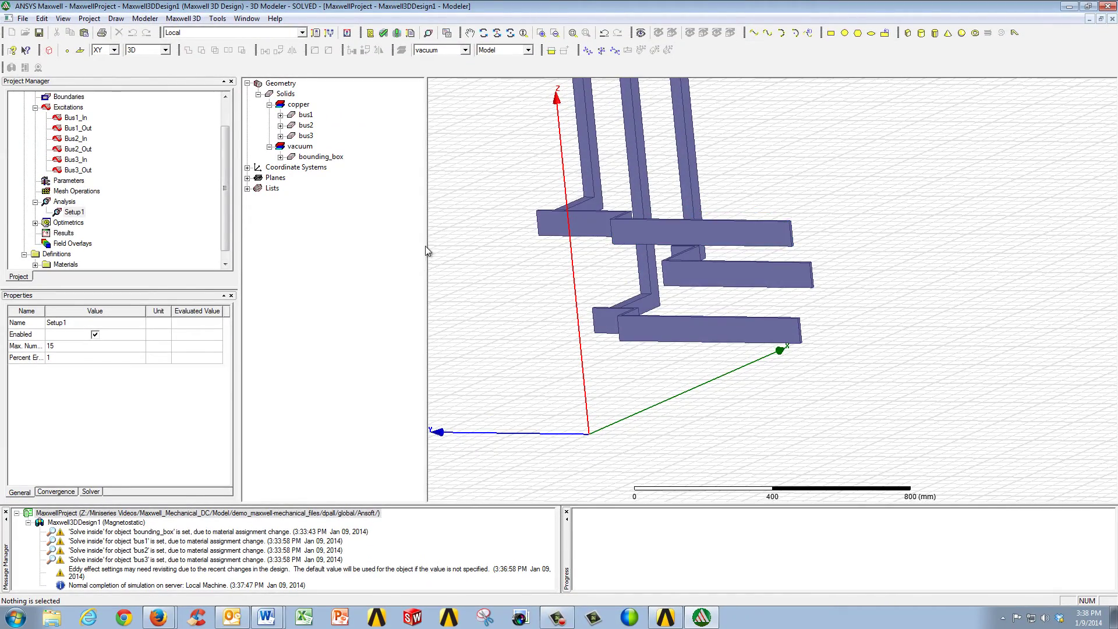
{"action": "left_click", "coordinate": [48, 21]}
{"action": "mouse_move", "coordinate": [100, 194]}
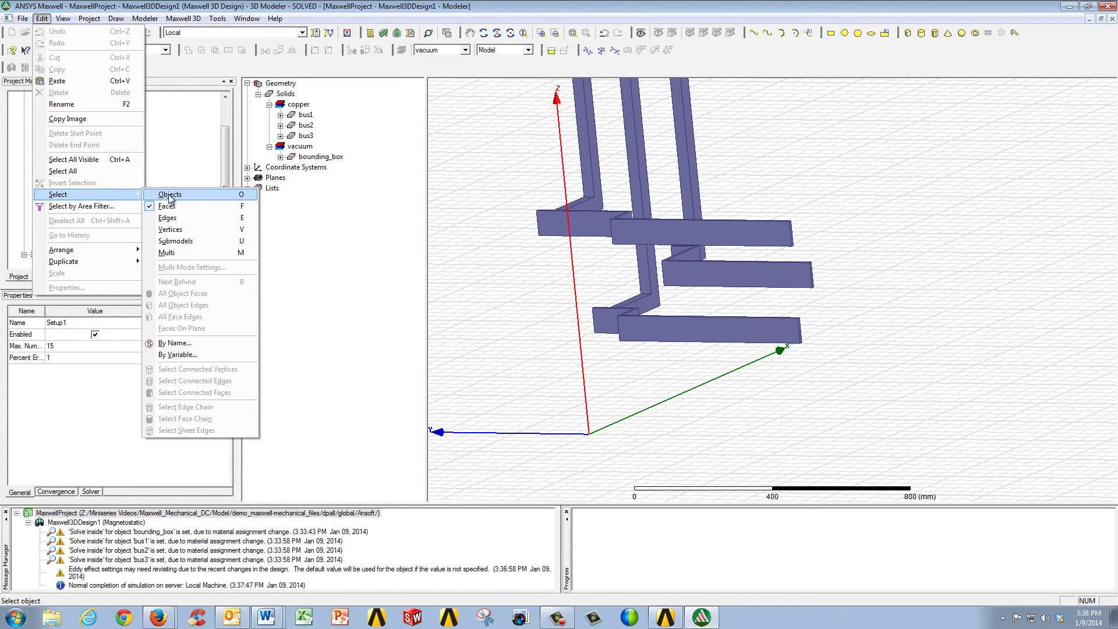
{"action": "left_click", "coordinate": [169, 195]}
{"action": "left_click", "coordinate": [672, 232]}
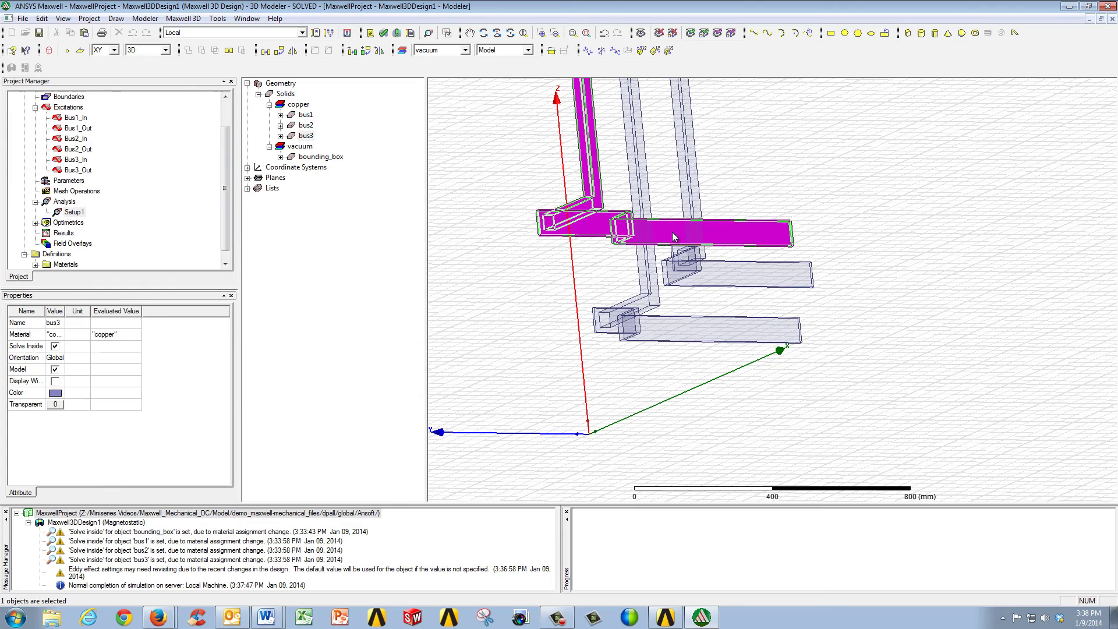
{"action": "key", "text": "ctrl+a"}
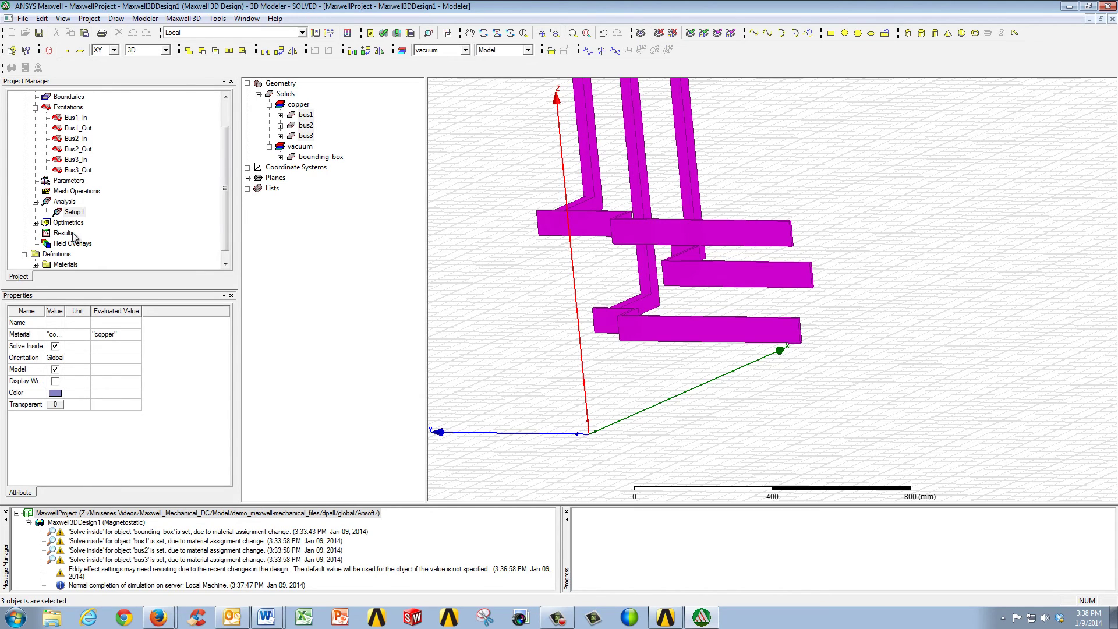
- Create a Mag_J field plot over AllObjects and select Mag_J1 in the tree
{"action": "right_click", "coordinate": [75, 244]}
{"action": "mouse_move", "coordinate": [114, 251]}
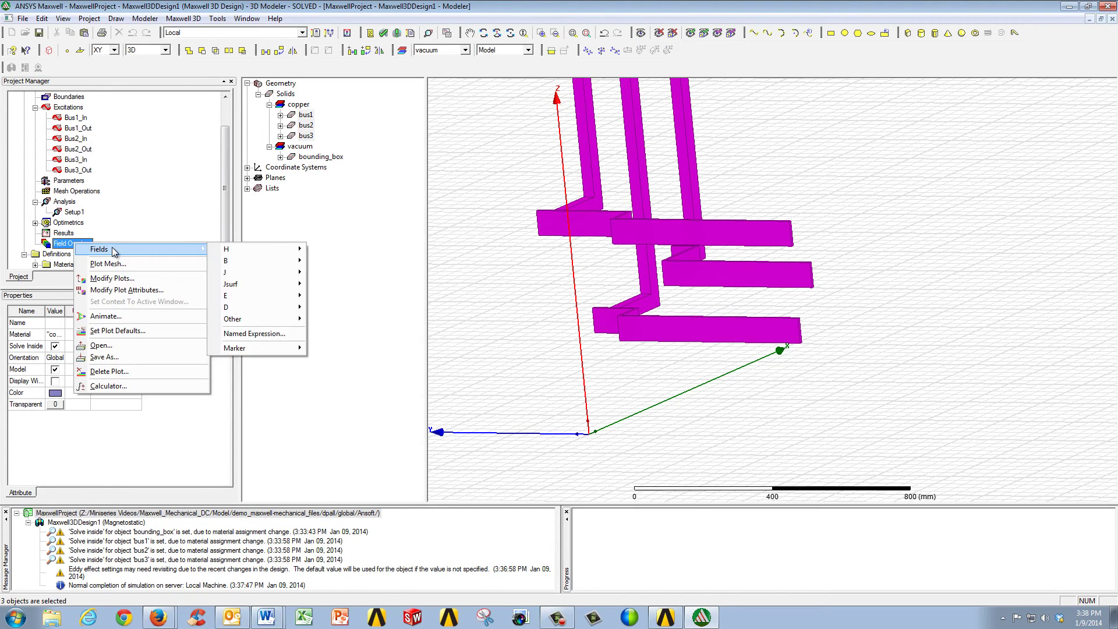
{"action": "mouse_move", "coordinate": [291, 272]}
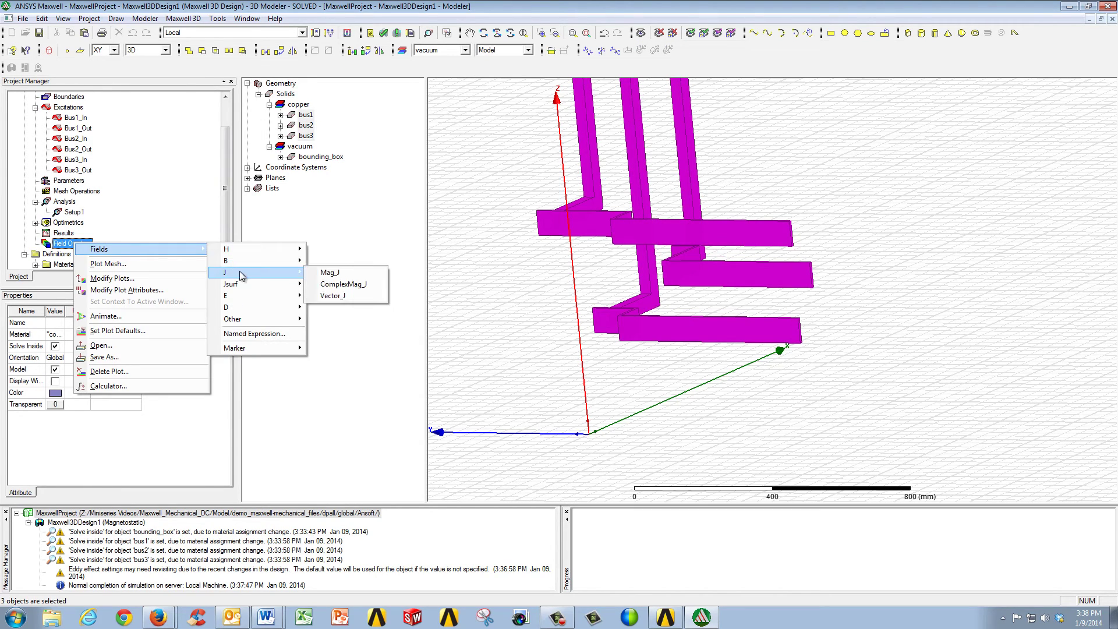
{"action": "left_click", "coordinate": [340, 273]}
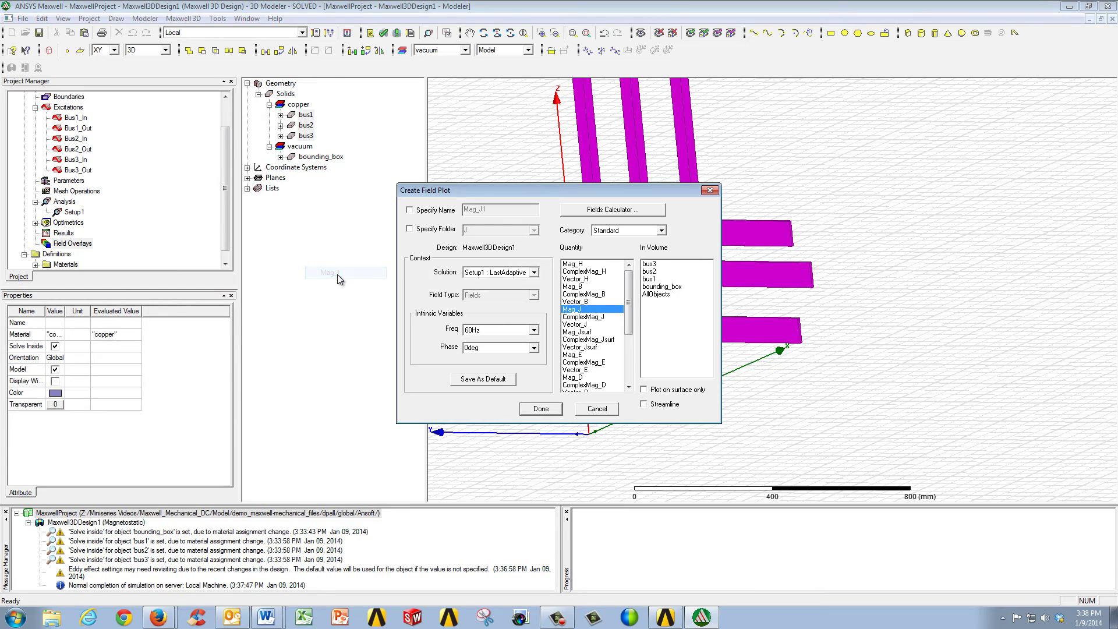
{"action": "left_click", "coordinate": [652, 294]}
{"action": "left_click", "coordinate": [550, 411]}
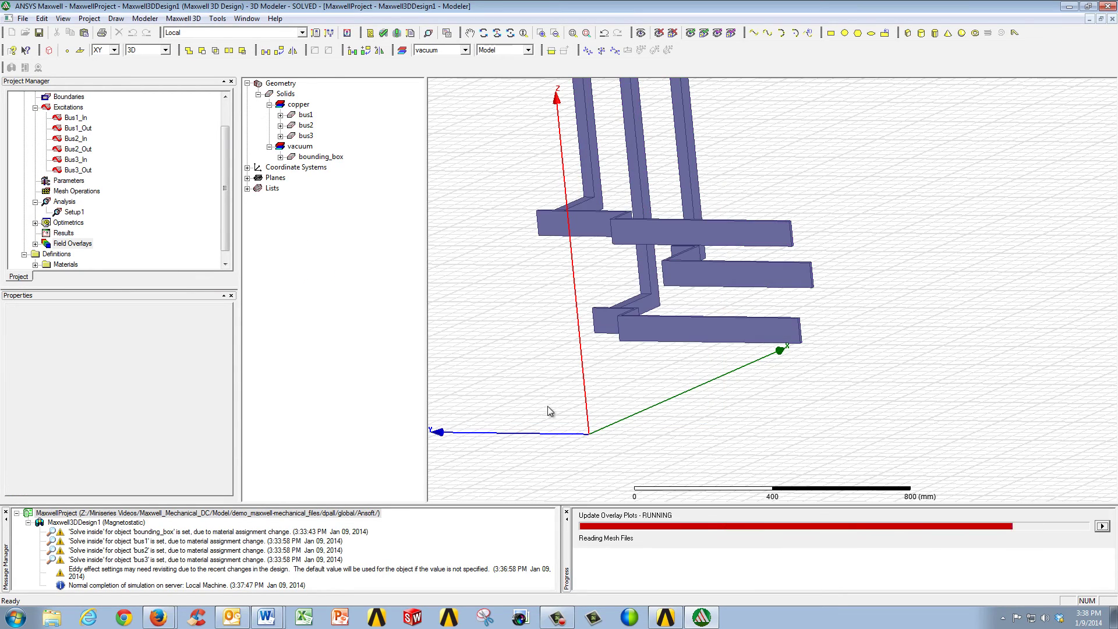
{"action": "left_click", "coordinate": [35, 244]}
{"action": "left_click", "coordinate": [47, 254]}
{"action": "left_click", "coordinate": [86, 254]}
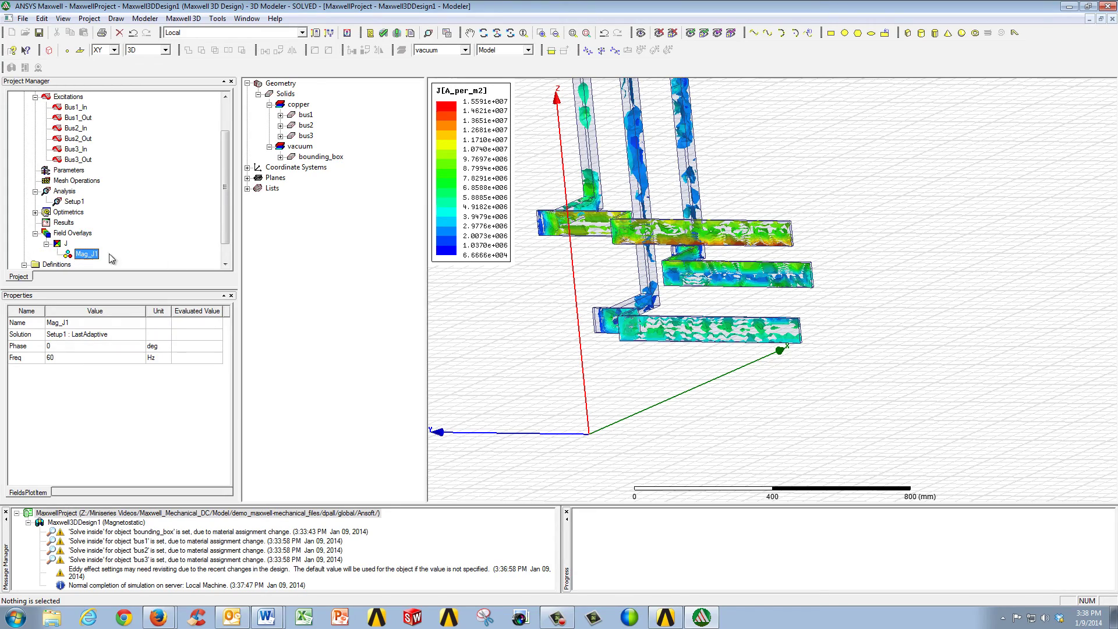
{"action": "left_click_drag", "start_coordinate": [663, 251], "coordinate": [727, 255], "text": "alt"}
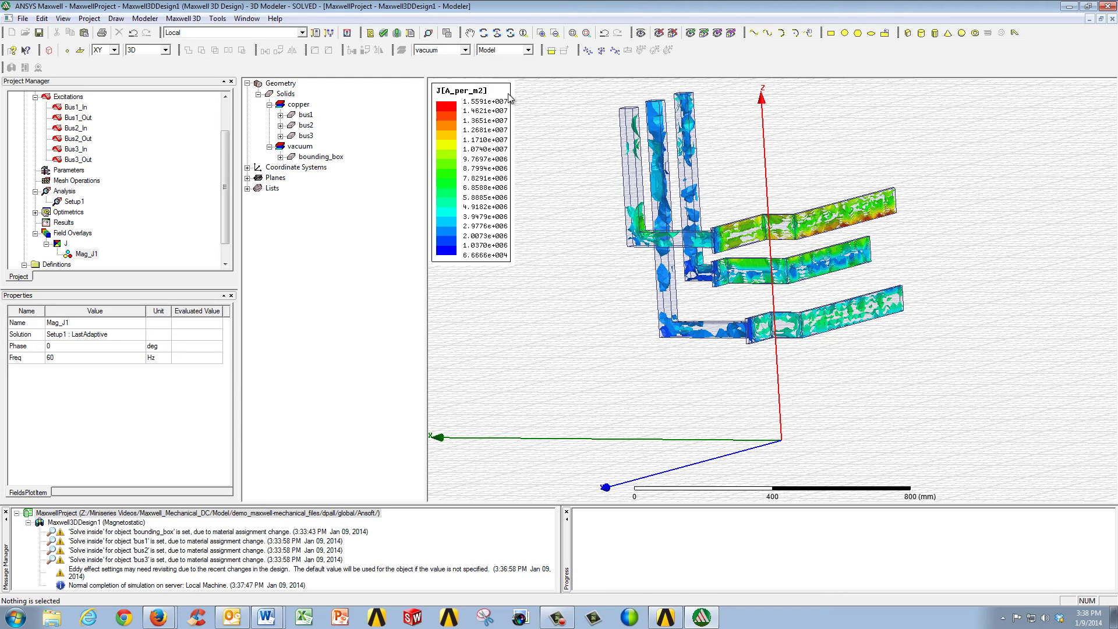
- Close the Maxwell window for Maxwell3DDesign1 to return to the Workbench project schematic
{"action": "left_click", "coordinate": [1106, 6]}
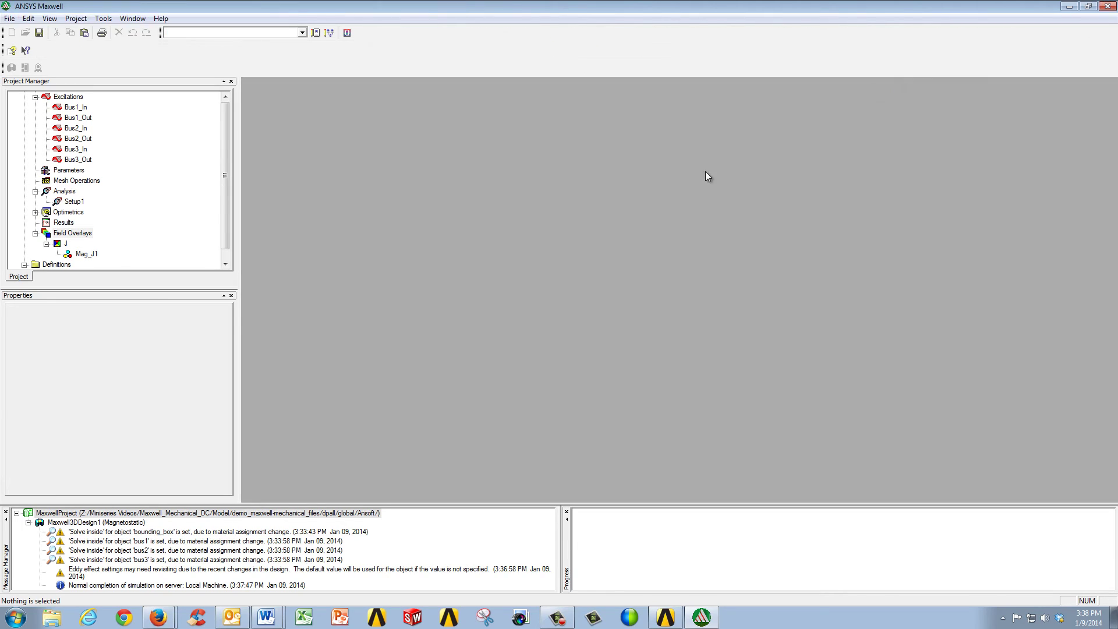